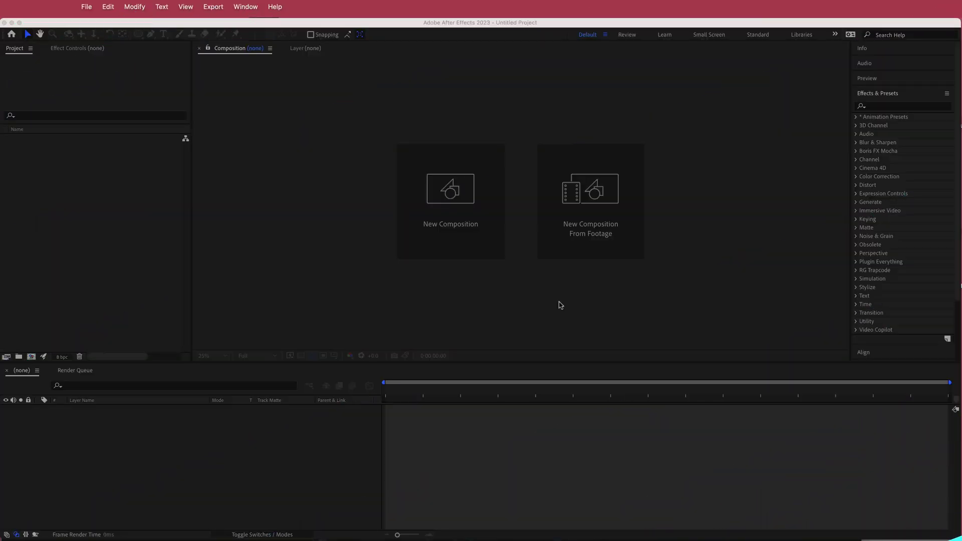
# Step: Create a 15-second composition named Comp 1 with the Social Media Landscape HD 1920x1080 30 fps preset
pyautogui.click(476, 234)
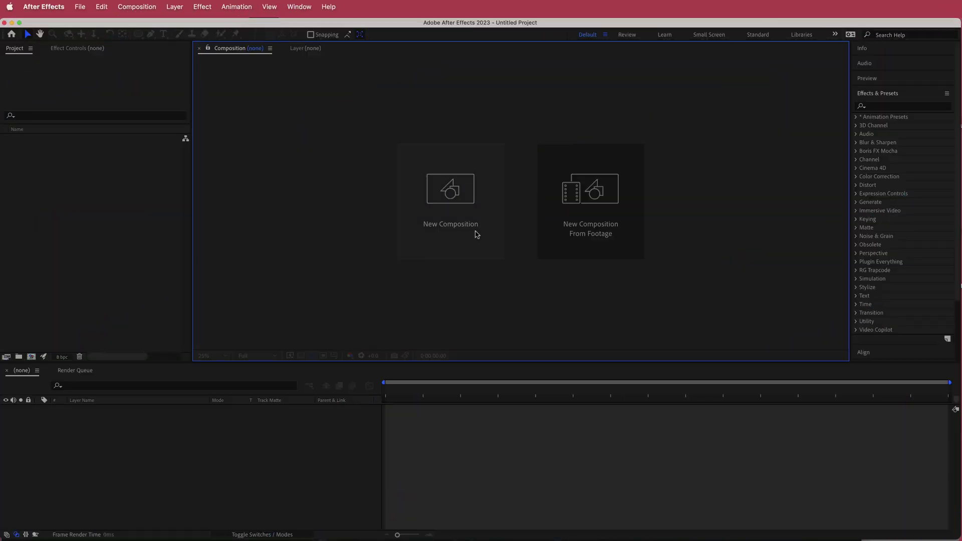
pyautogui.click(482, 216)
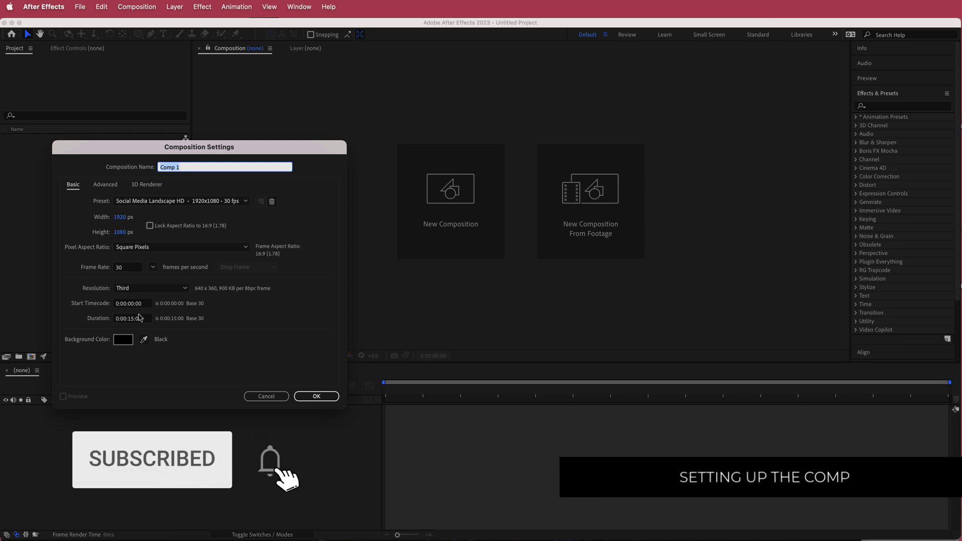
pyautogui.click(315, 396)
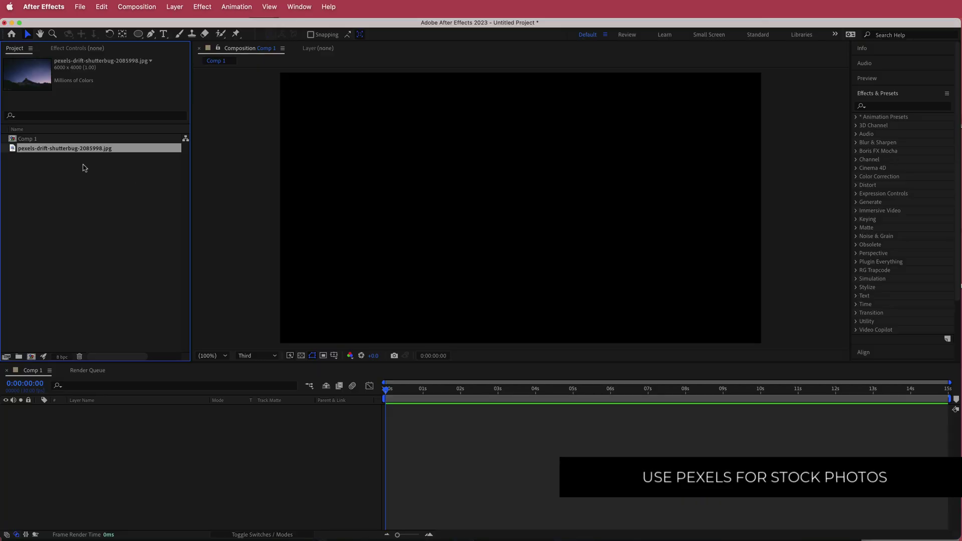
# Step: Add the pexels-drift-shutterbug-2085998.jpg photo to Comp 1 as a layer and scale it to 32%
pyautogui.moveTo(67, 154); pyautogui.dragTo(208, 441)
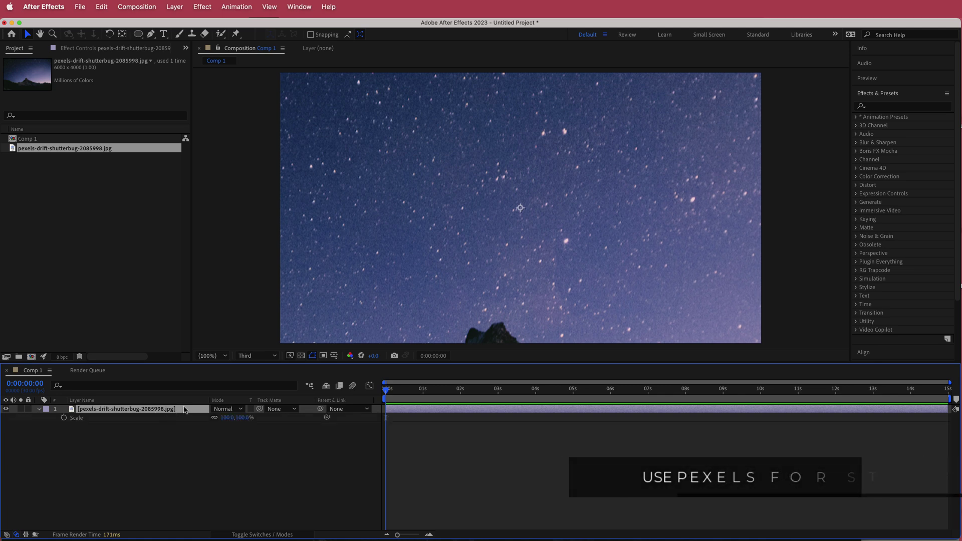
pyautogui.press('s')
pyautogui.moveTo(227, 417); pyautogui.dragTo(193, 419)
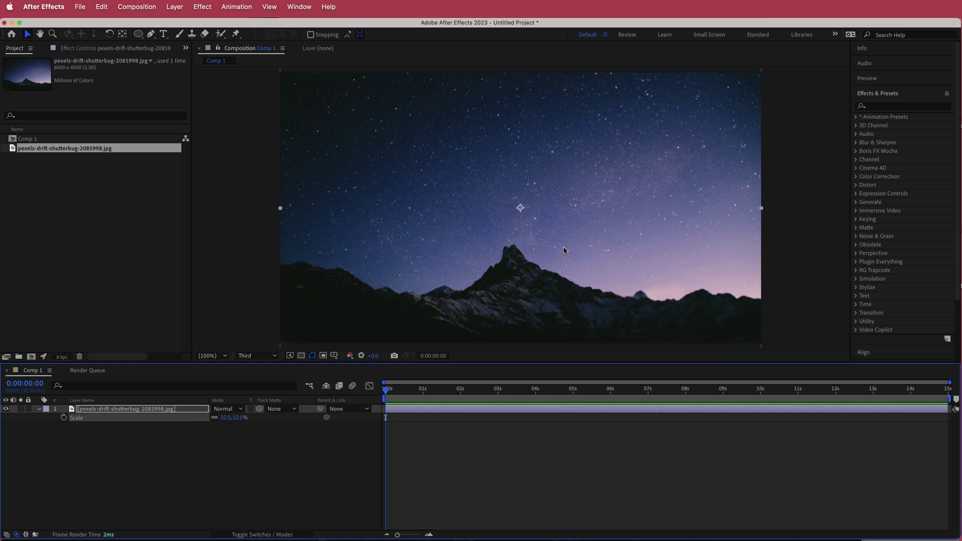
pyautogui.click(290, 456)
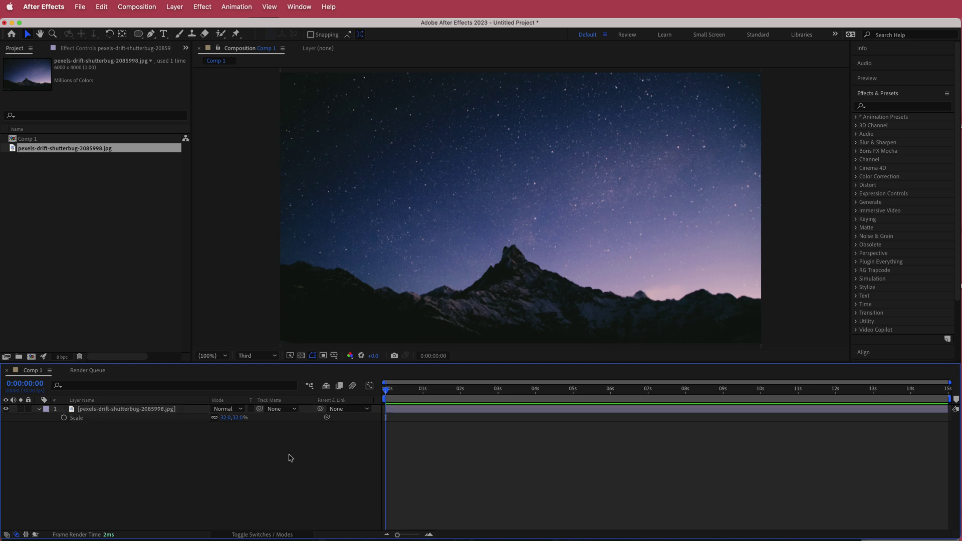
# Step: Duplicate the night-sky photo layer and pre-compose the upper copy as STARMAP, moving all attributes into the new composition
pyautogui.click(159, 410)
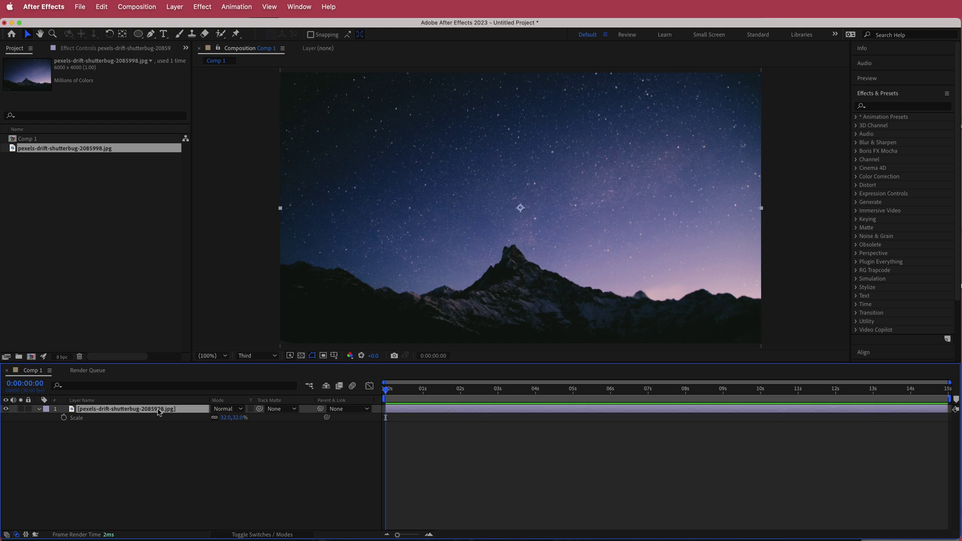
pyautogui.press('super+d')
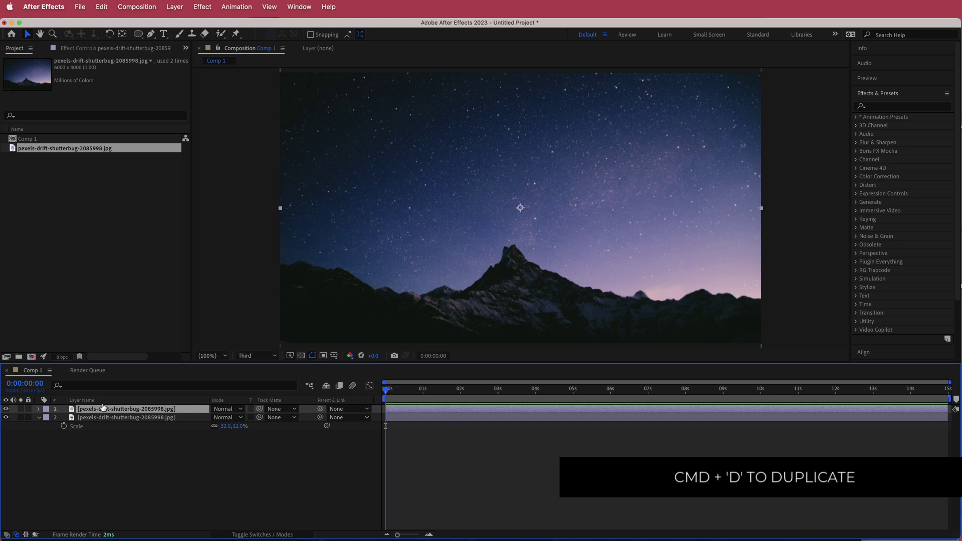
pyautogui.click(174, 7)
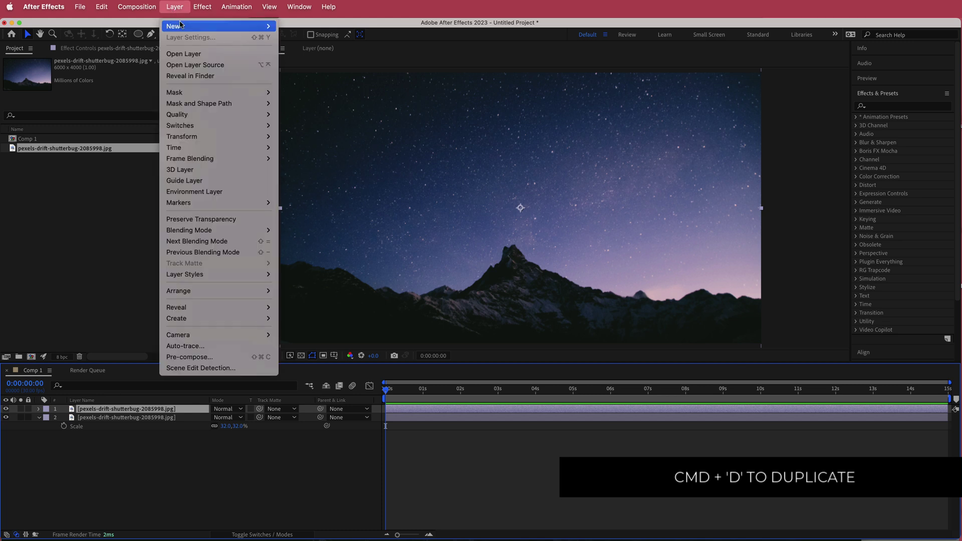
pyautogui.click(223, 358)
pyautogui.write('STARMAP')
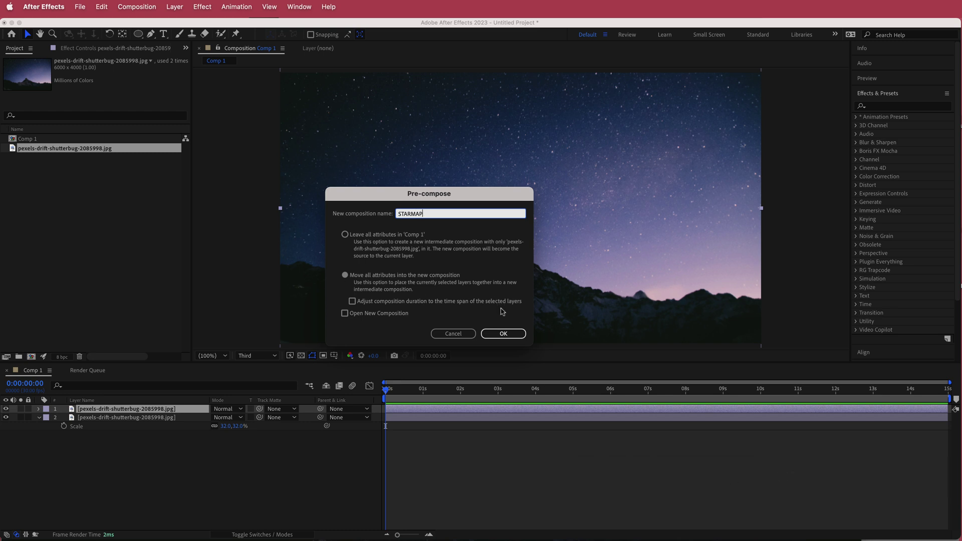
pyautogui.click(503, 334)
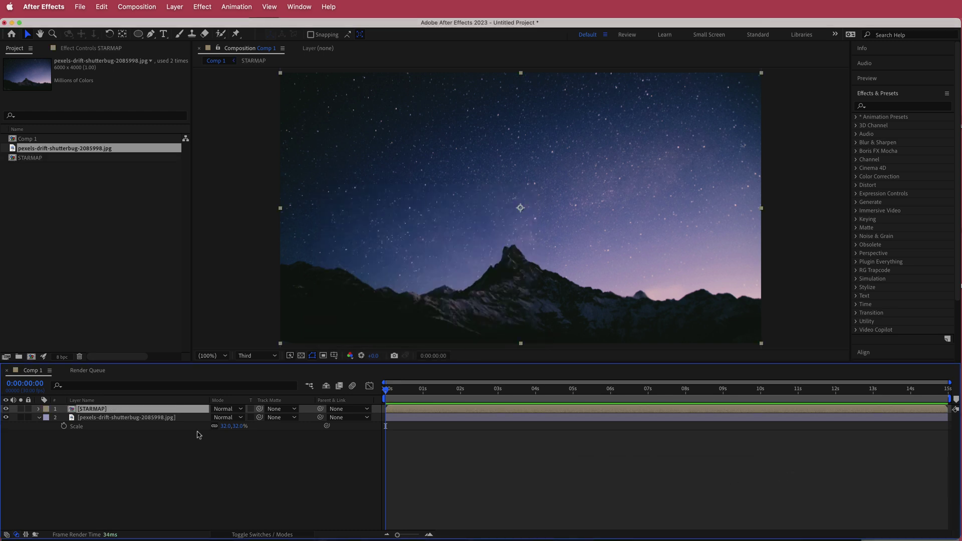
# Step: Inside the STARMAP composition, apply Curves to the photo and pull the RGB curve steeply down to keep only the brightest highlights
pyautogui.doubleClick(90, 410)
pyautogui.click(143, 412)
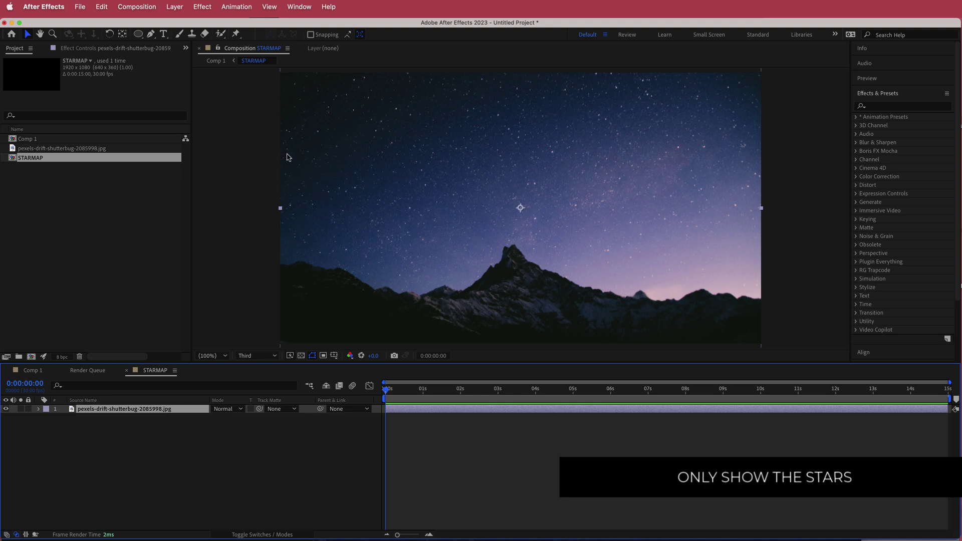
pyautogui.hotkey('ctrl', 'space')
pyautogui.write('curv')
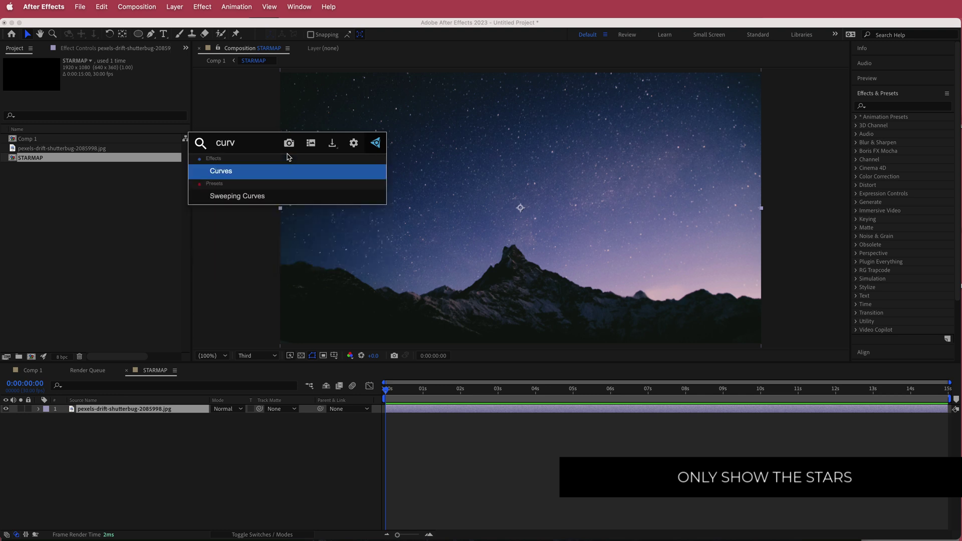
pyautogui.press('Return')
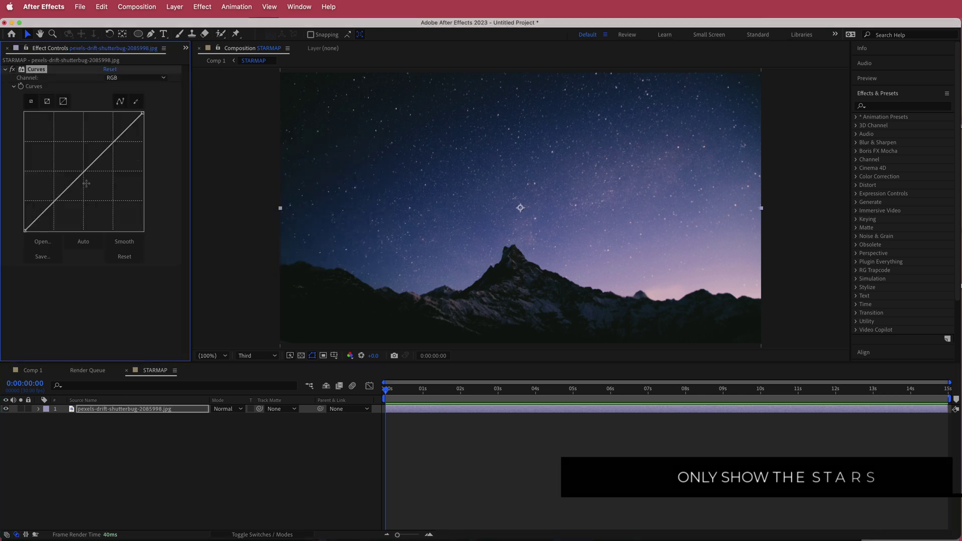
pyautogui.moveTo(85, 172); pyautogui.dragTo(126, 200)
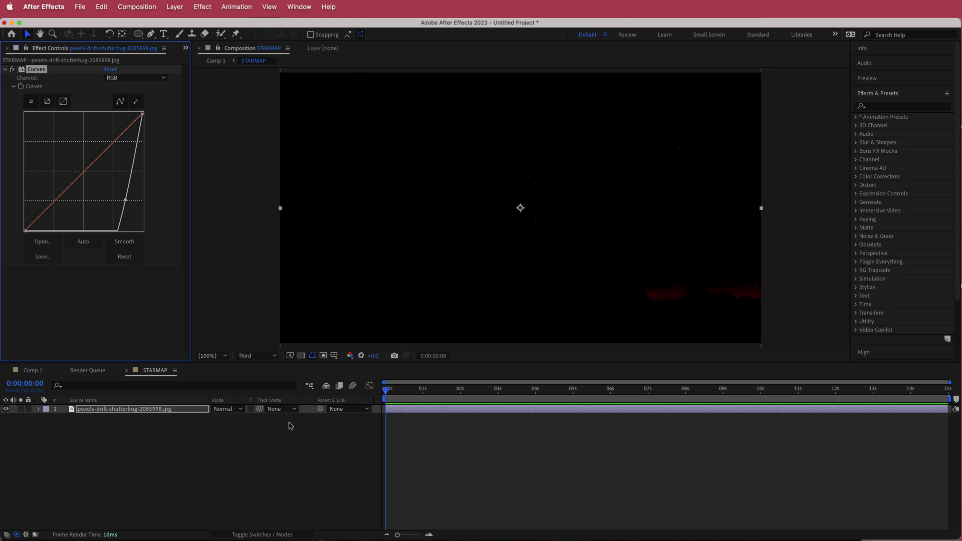
# Step: Add a black 1920 x 1080 px solid named FRACTAL above the photo in STARMAP
pyautogui.rightClick(309, 416)
pyautogui.moveTo(336, 422)
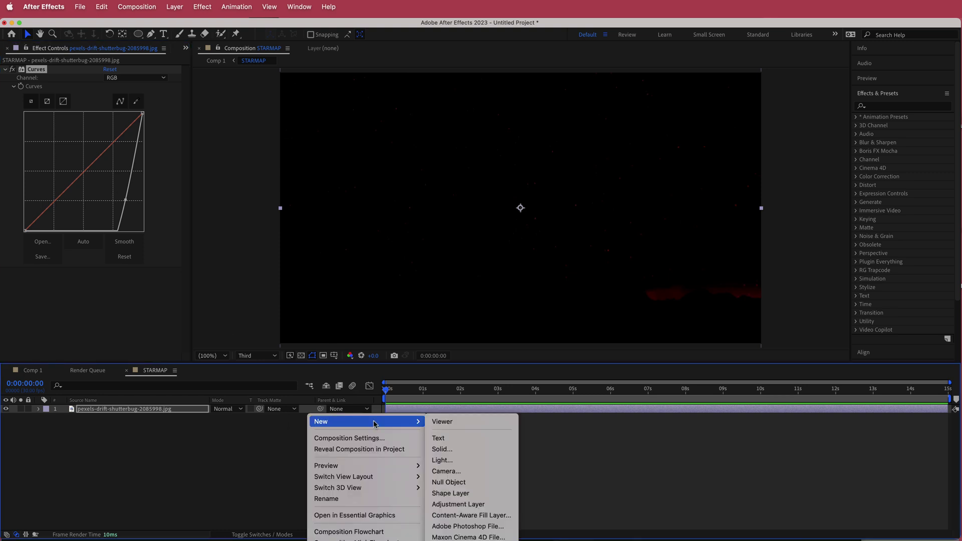
pyautogui.click(441, 449)
pyautogui.write('FR')
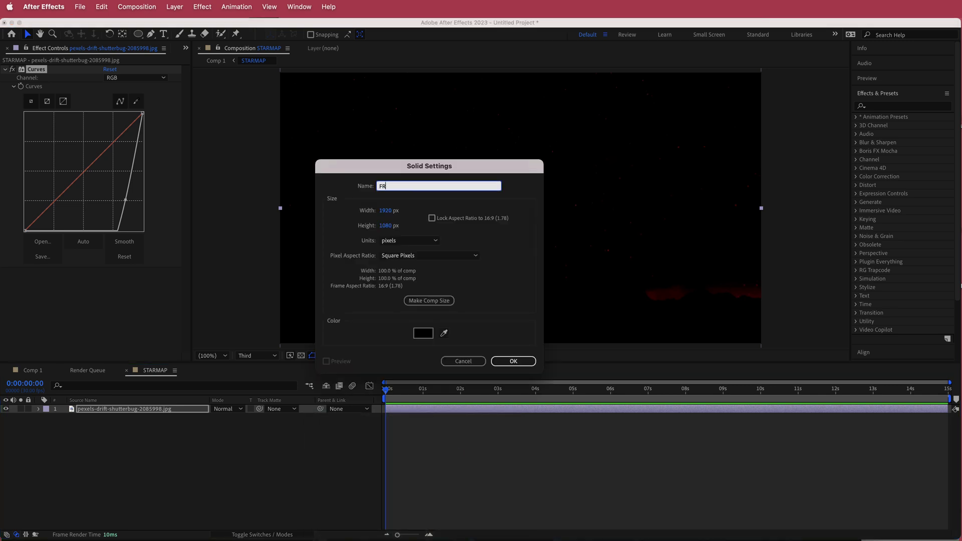
pyautogui.write('ACTAL')
pyautogui.press('Return')
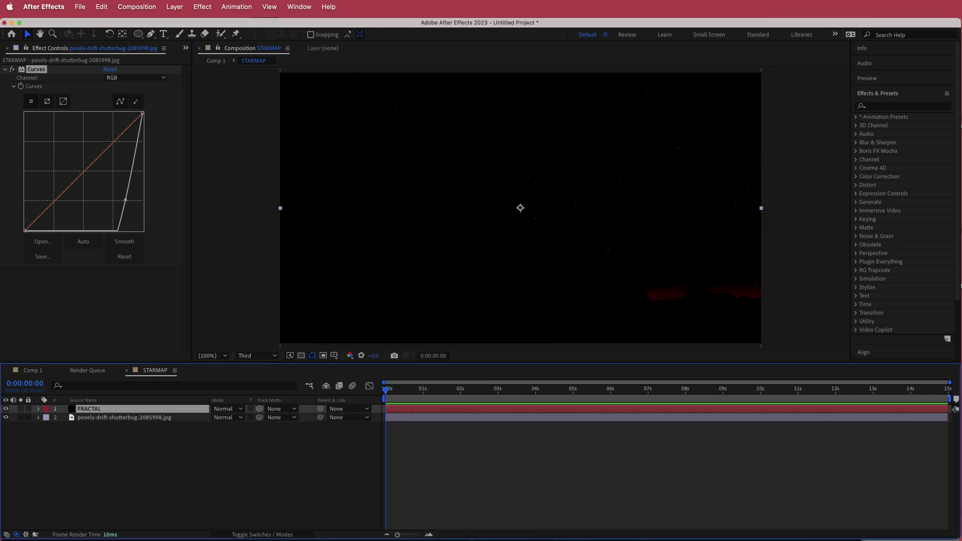
# Step: Apply the Fractal Noise effect to the FRACTAL solid
pyautogui.hotkey('ctrl', 'space')
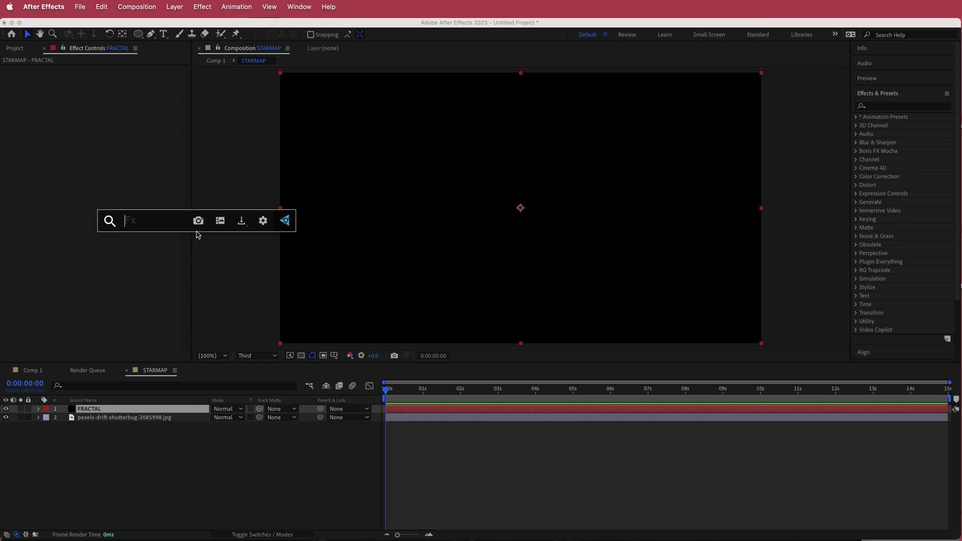
pyautogui.write('frac')
pyautogui.press('Return')
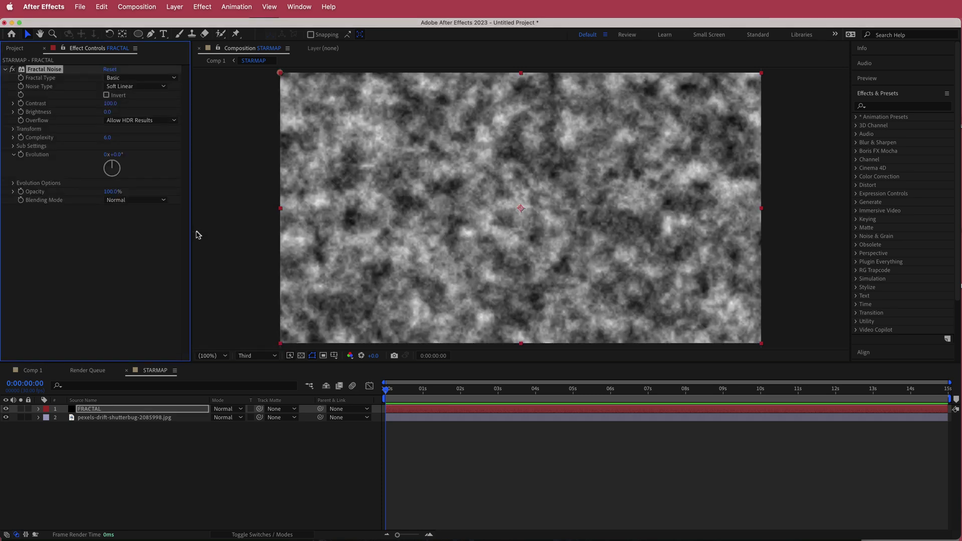
# Step: Set the Fractal Noise contrast to 650 and its brightness to -0.3
pyautogui.click(112, 103)
pyautogui.write('650')
pyautogui.press('Return')
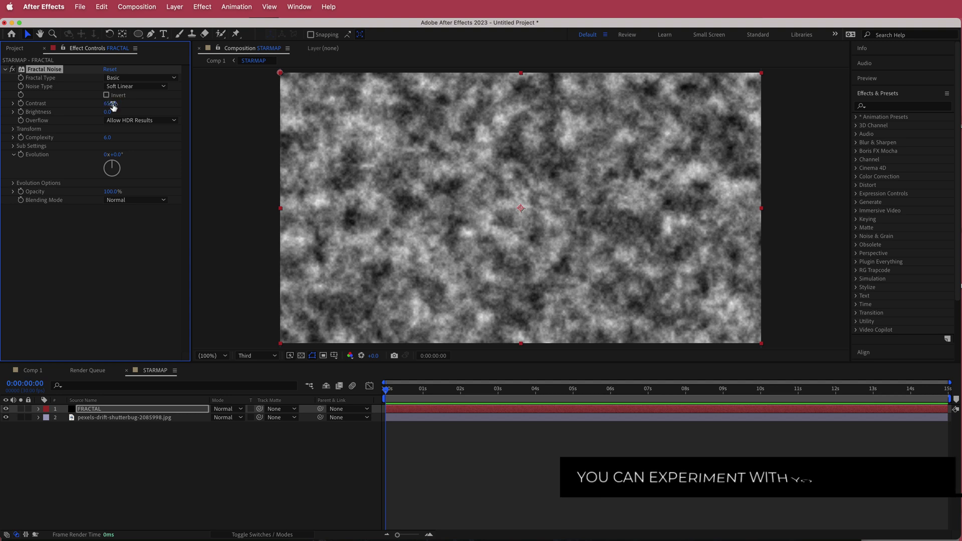
pyautogui.click(108, 111)
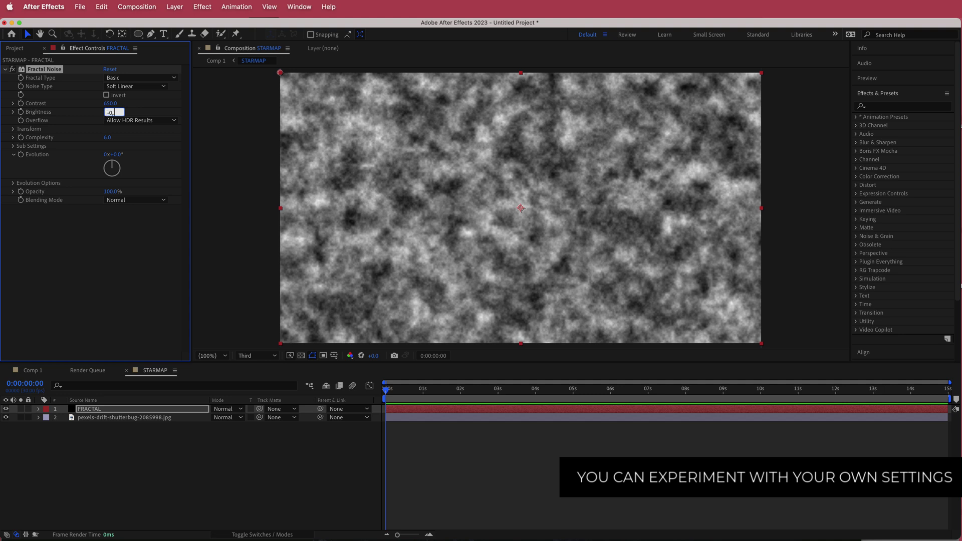
pyautogui.write('-0.')
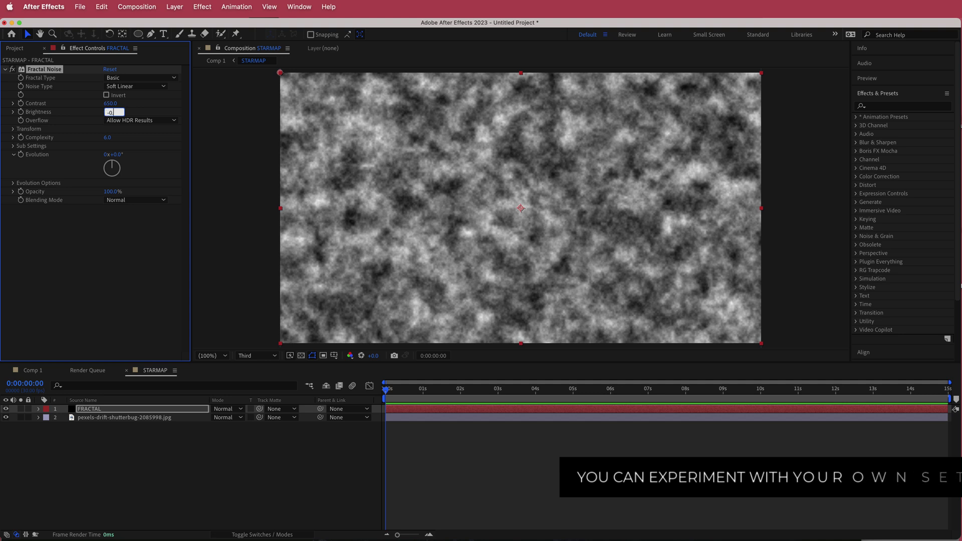
pyautogui.write('3')
pyautogui.press('Return')
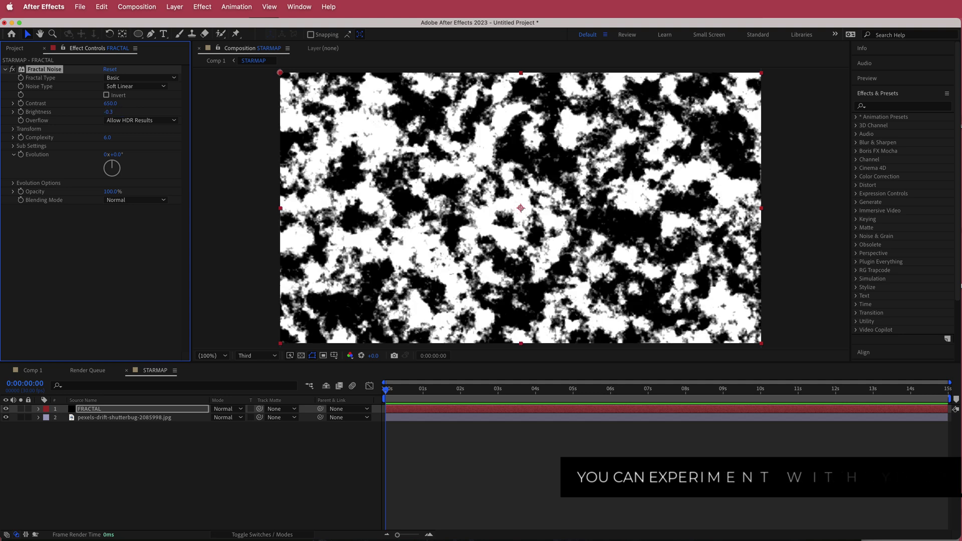
# Step: Set the uniform scale in the Fractal Noise transform settings to 30
pyautogui.click(14, 130)
pyautogui.click(110, 155)
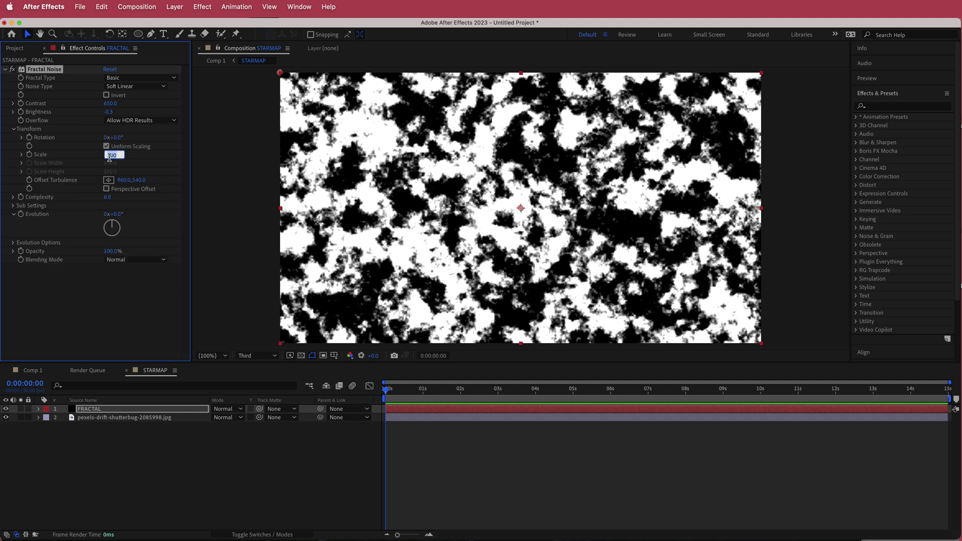
pyautogui.write('30')
pyautogui.press('Return')
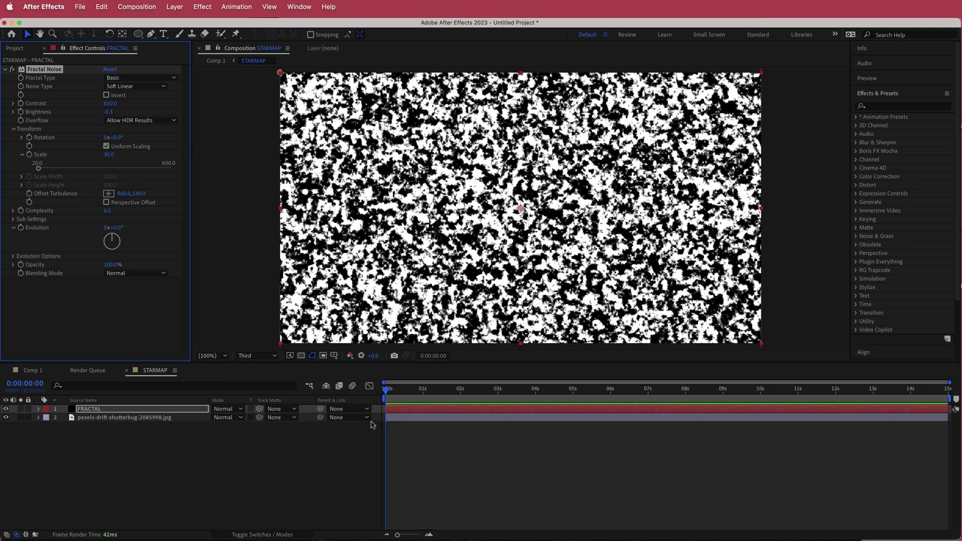
# Step: Animate the Fractal Noise evolution with the expression time*300, preview the motion, and collapse the FRACTAL layer's properties
pyautogui.moveTo(390, 396)
pyautogui.mouseDown()
pyautogui.moveTo(670, 393)
pyautogui.moveTo(419, 394)
pyautogui.moveTo(385, 404)
pyautogui.mouseUp()
pyautogui.keyDown('alt'); pyautogui.click(21, 228); pyautogui.keyUp('alt')
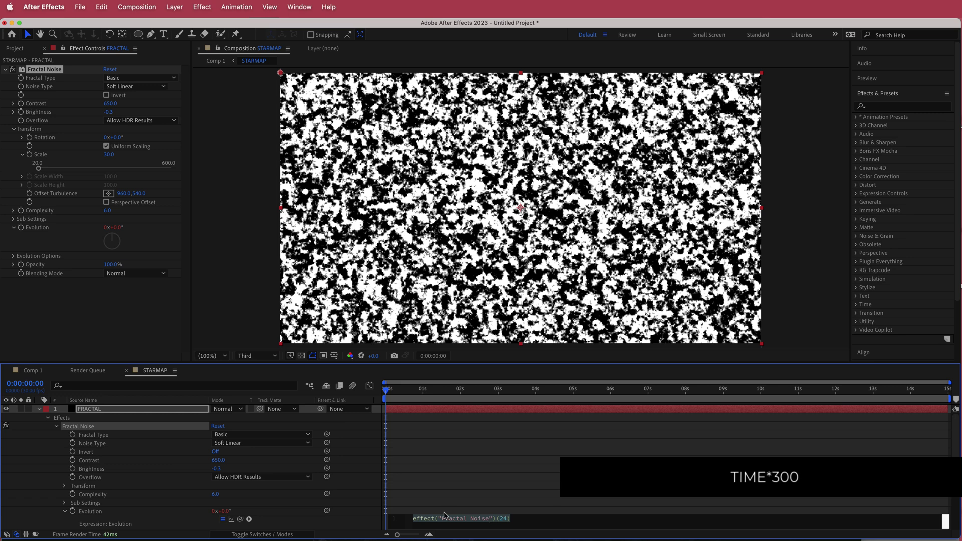
pyautogui.write('time*300')
pyautogui.click(440, 435)
pyautogui.moveTo(389, 391); pyautogui.dragTo(646, 387)
pyautogui.press('space')
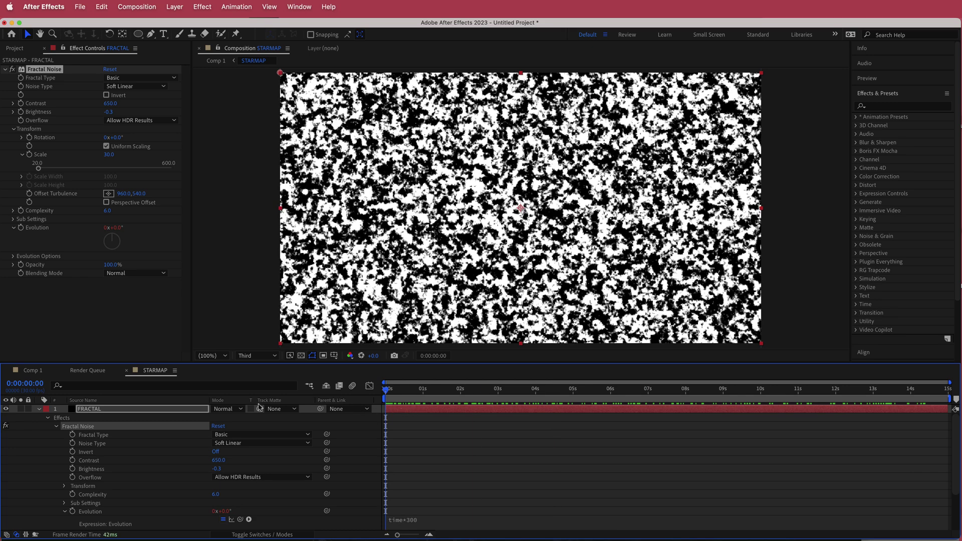
pyautogui.click(40, 410)
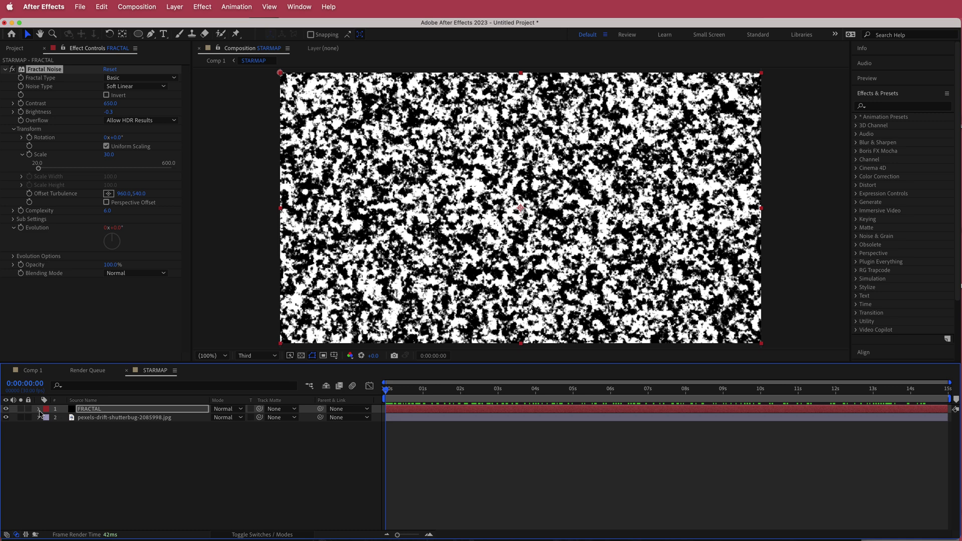
pyautogui.click(103, 422)
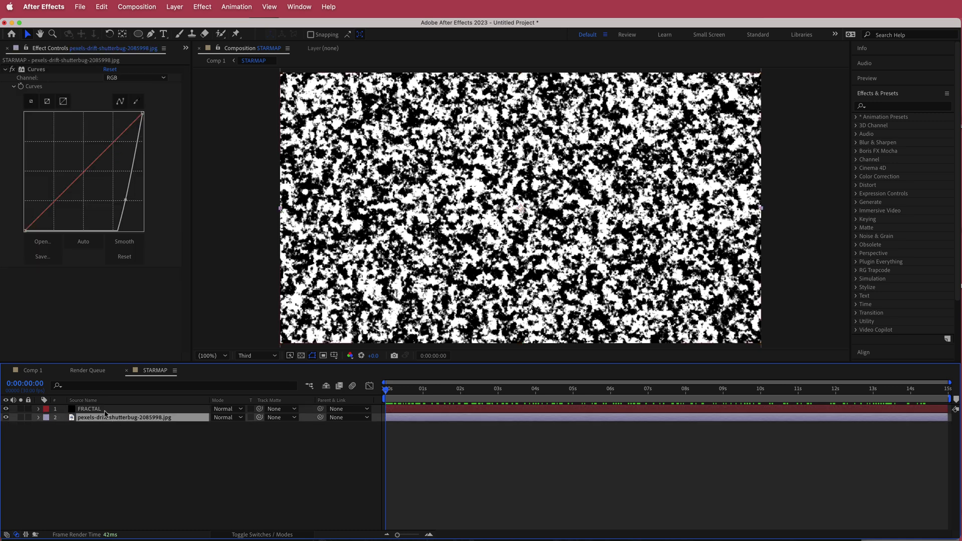
pyautogui.click(104, 411)
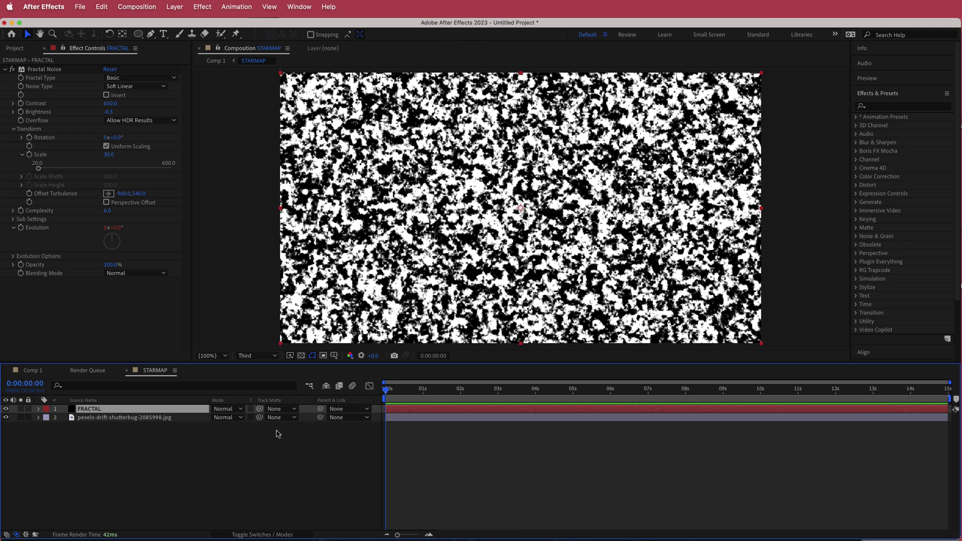
pyautogui.click(277, 535)
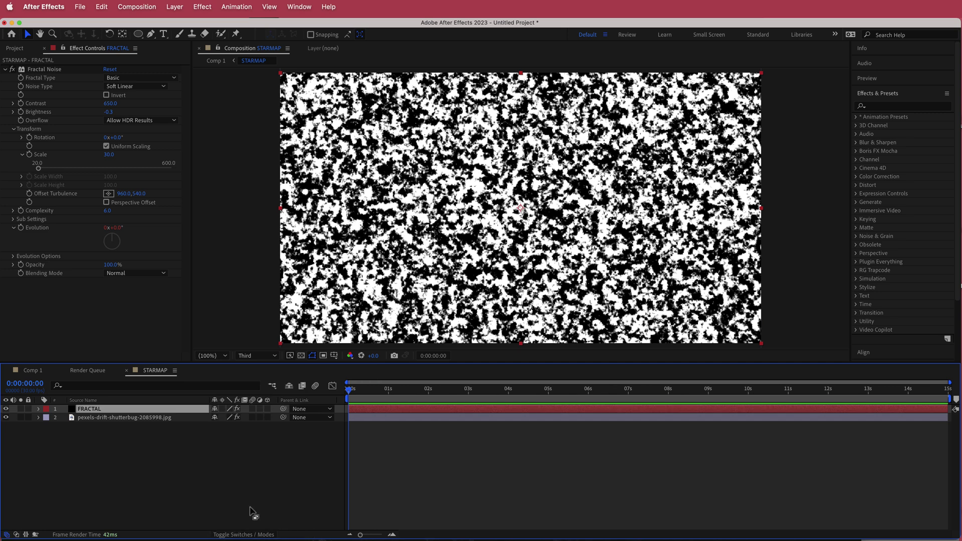
pyautogui.click(267, 535)
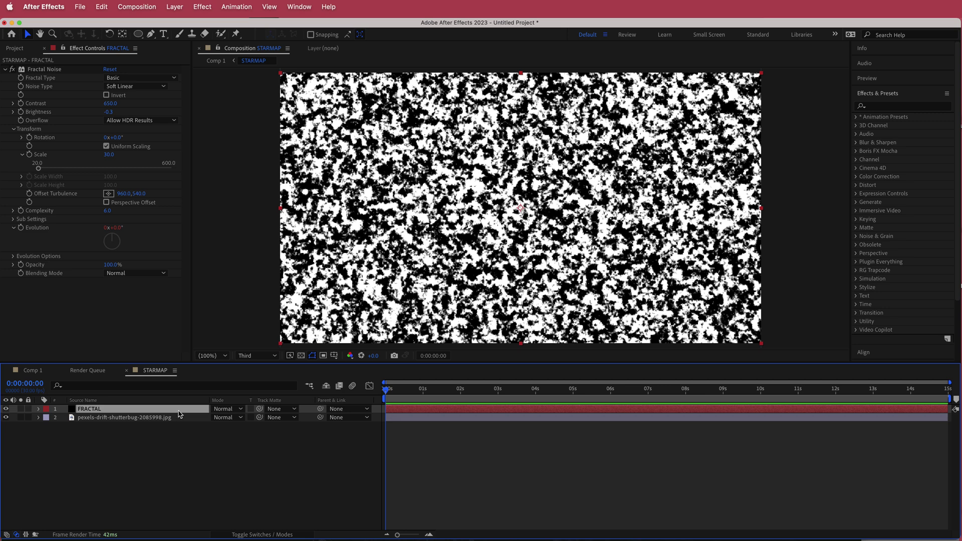
pyautogui.click(285, 418)
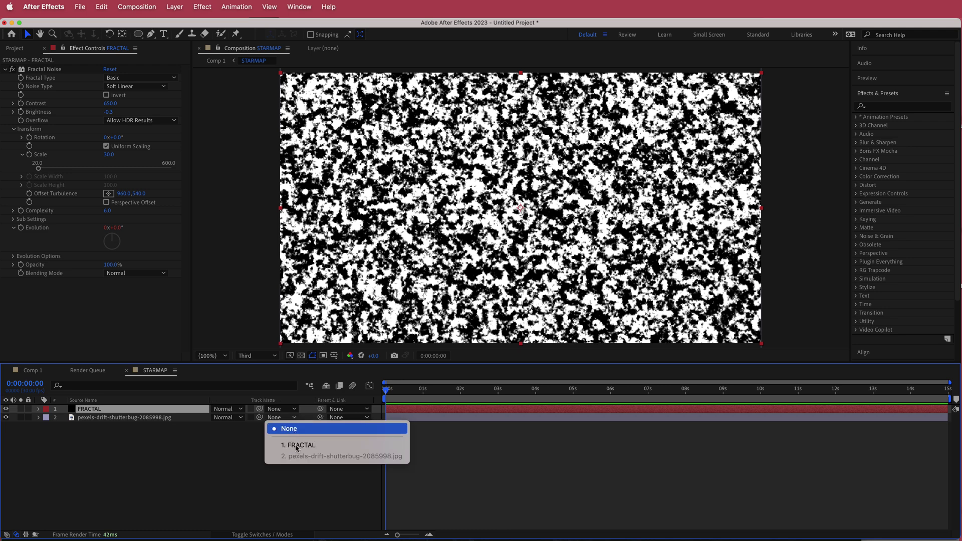
pyautogui.click(248, 443)
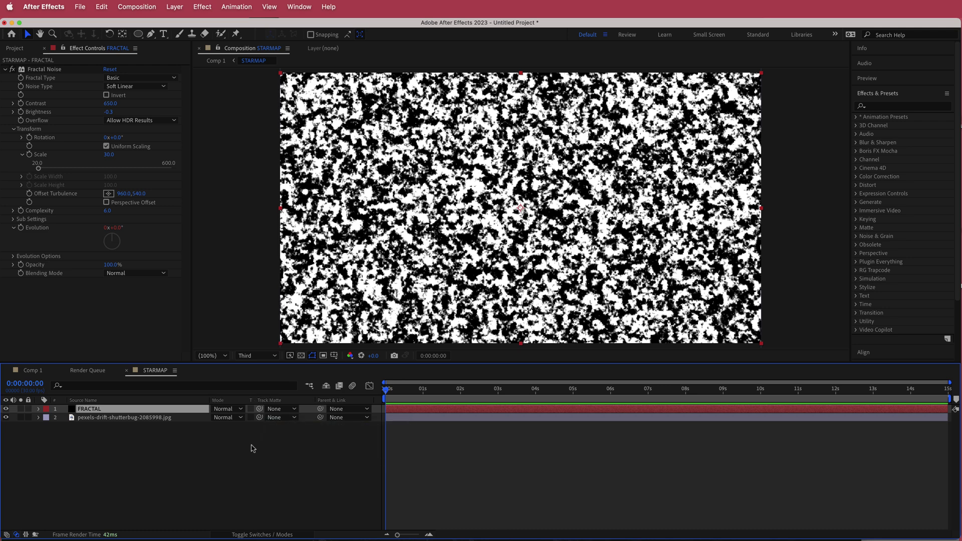
# Step: Use the FRACTAL layer as an inverted luma track matte for the photo layer in STARMAP and preview the twinkling
pyautogui.moveTo(260, 418); pyautogui.dragTo(136, 413)
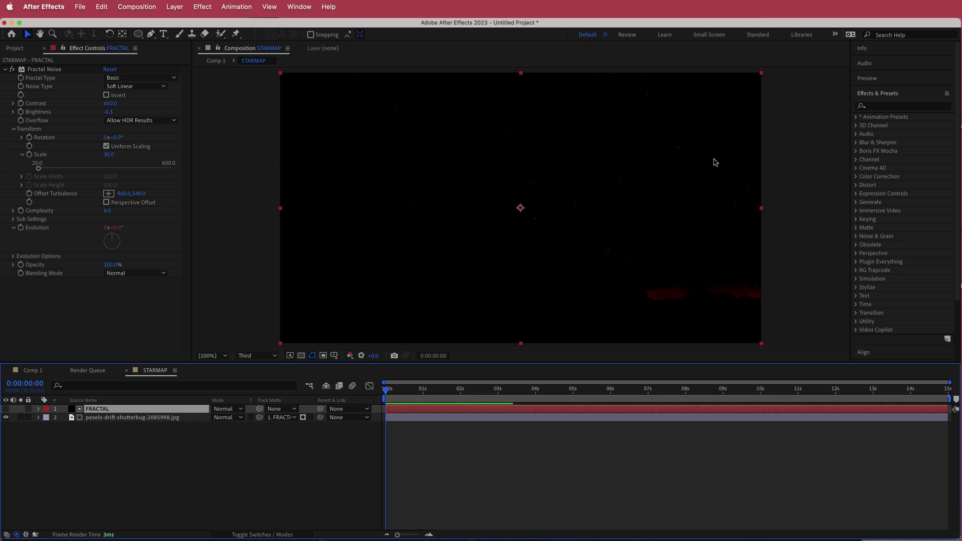
pyautogui.moveTo(387, 391)
pyautogui.mouseDown()
pyautogui.moveTo(471, 391)
pyautogui.moveTo(385, 391)
pyautogui.mouseUp()
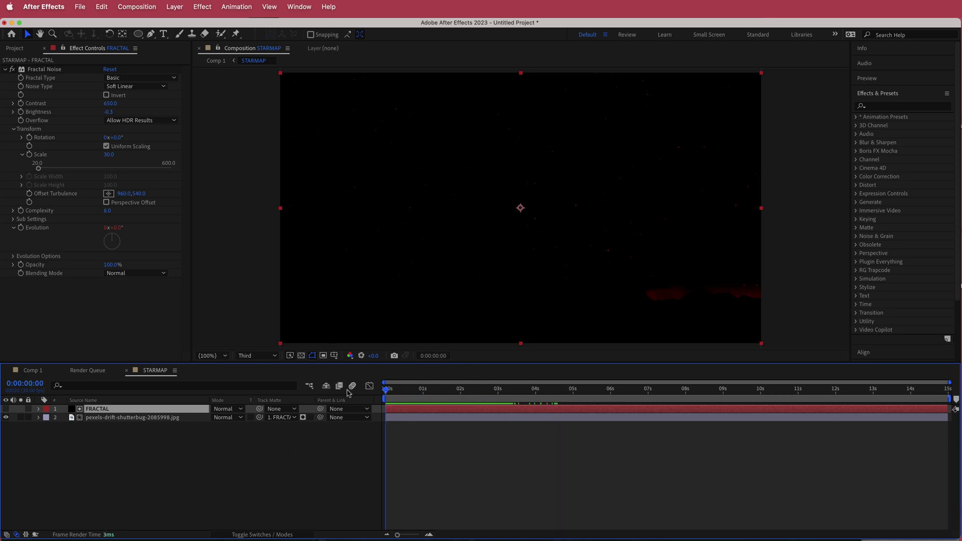
pyautogui.click(304, 418)
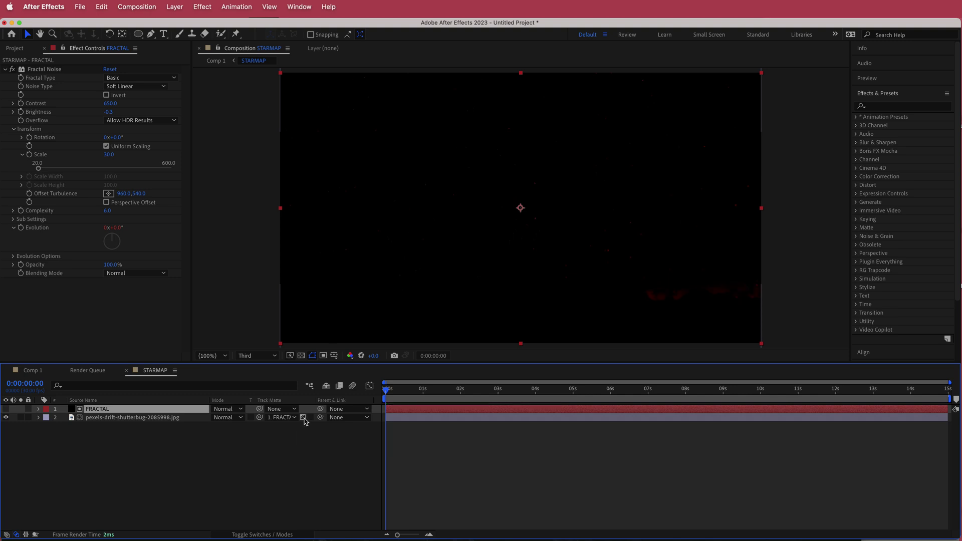
pyautogui.moveTo(386, 390)
pyautogui.mouseDown()
pyautogui.moveTo(830, 388)
pyautogui.moveTo(385, 390)
pyautogui.mouseUp()
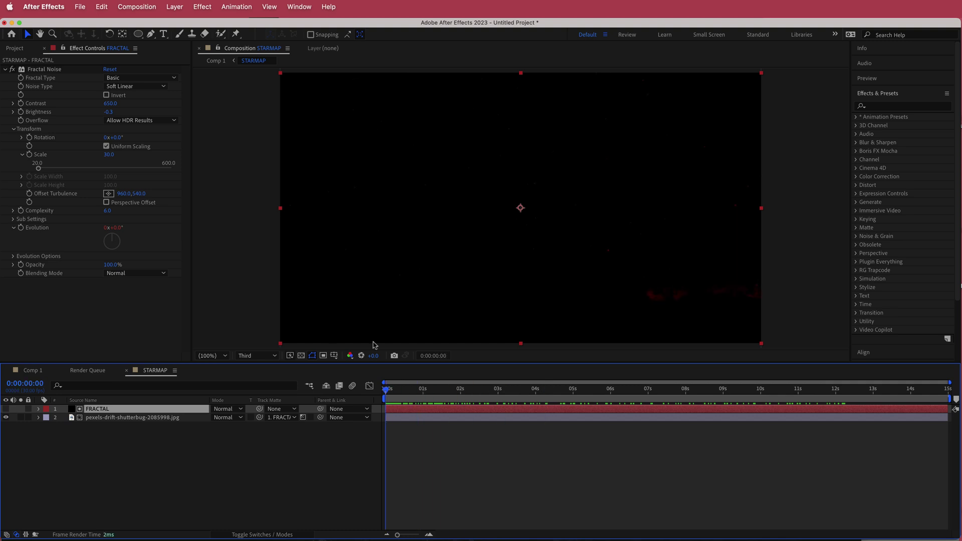
pyautogui.click(310, 417)
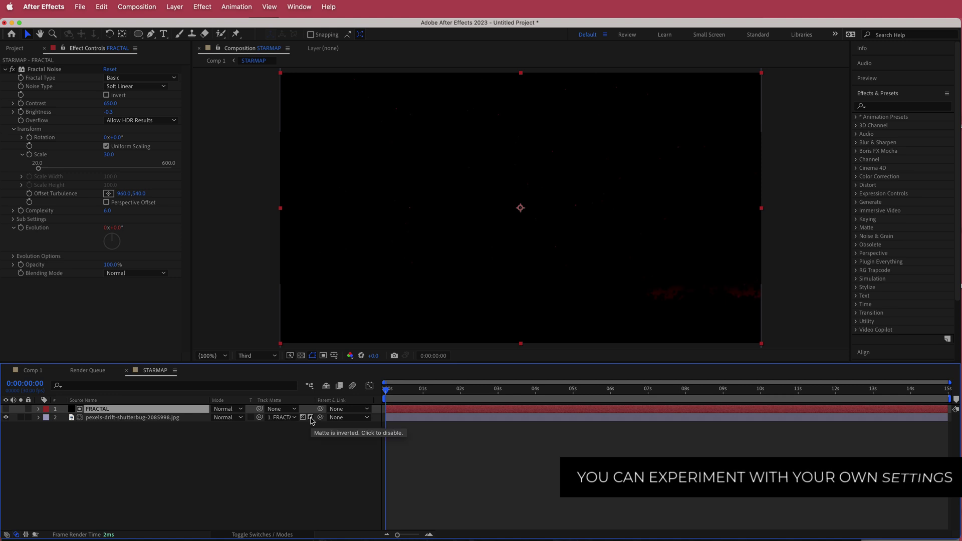
pyautogui.moveTo(387, 390); pyautogui.dragTo(515, 391)
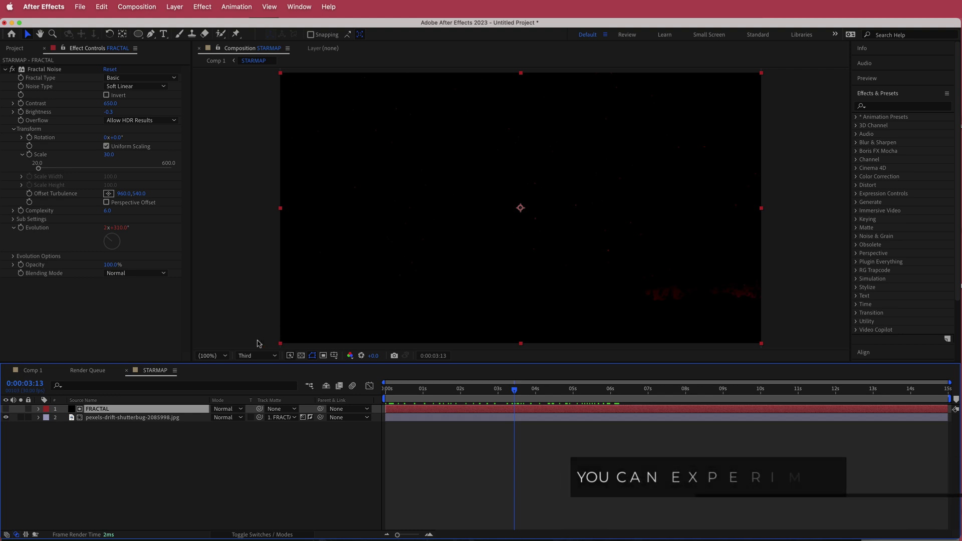
# Step: Set the STARMAP layer's blending mode to Screen in Comp 1 and return the playhead to the start
pyautogui.click(30, 371)
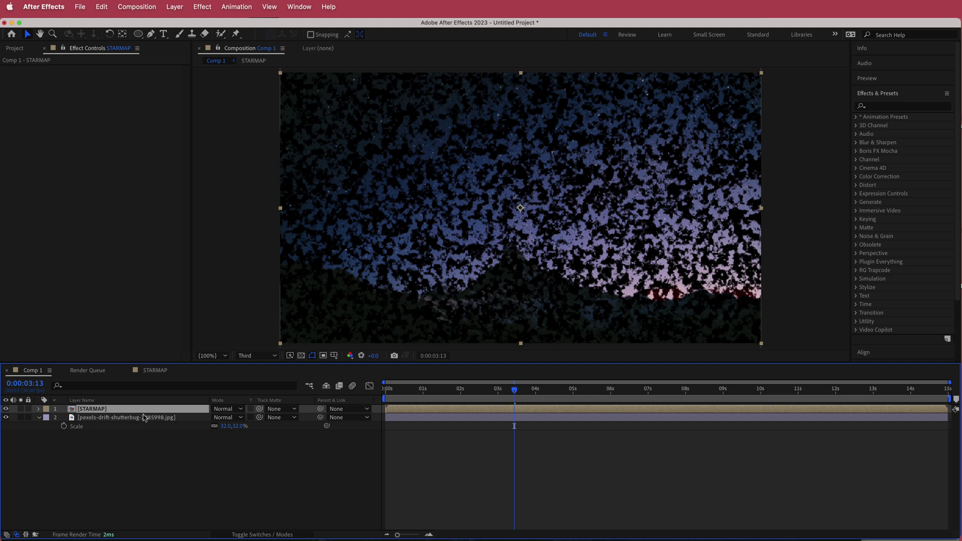
pyautogui.click(227, 410)
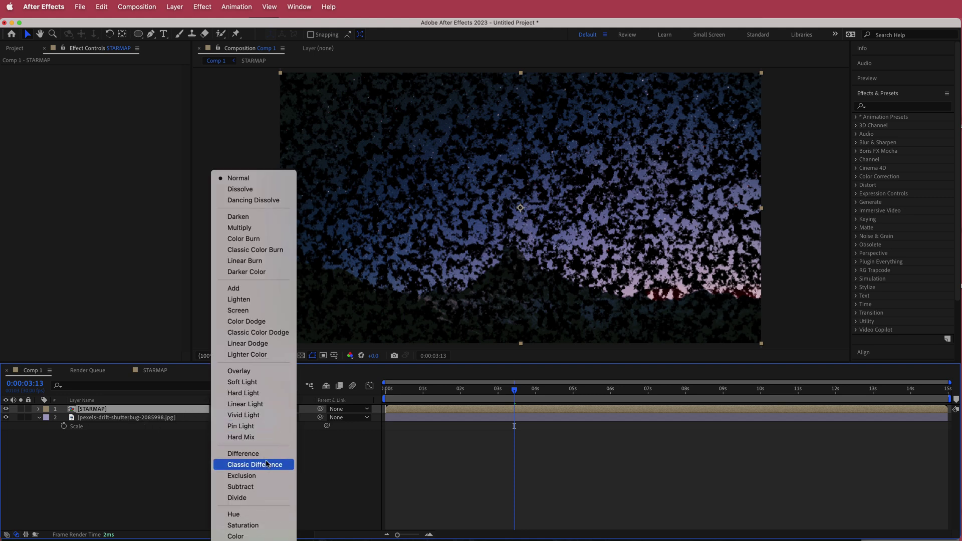
pyautogui.click(253, 311)
pyautogui.moveTo(516, 393); pyautogui.dragTo(385, 396)
# Step: Apply the Glow effect to the STARMAP layer
pyautogui.press('g')
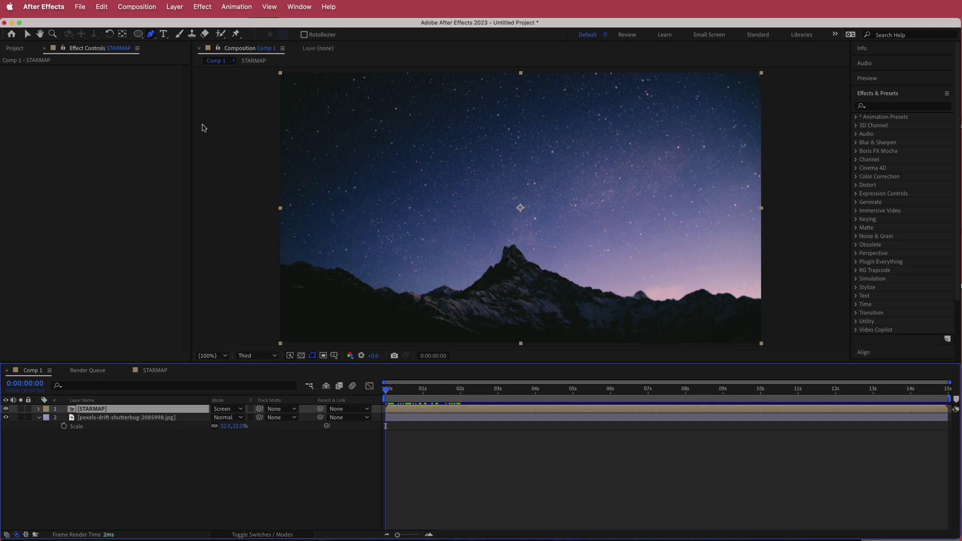
pyautogui.hotkey('ctrl', 'space')
pyautogui.write('glow')
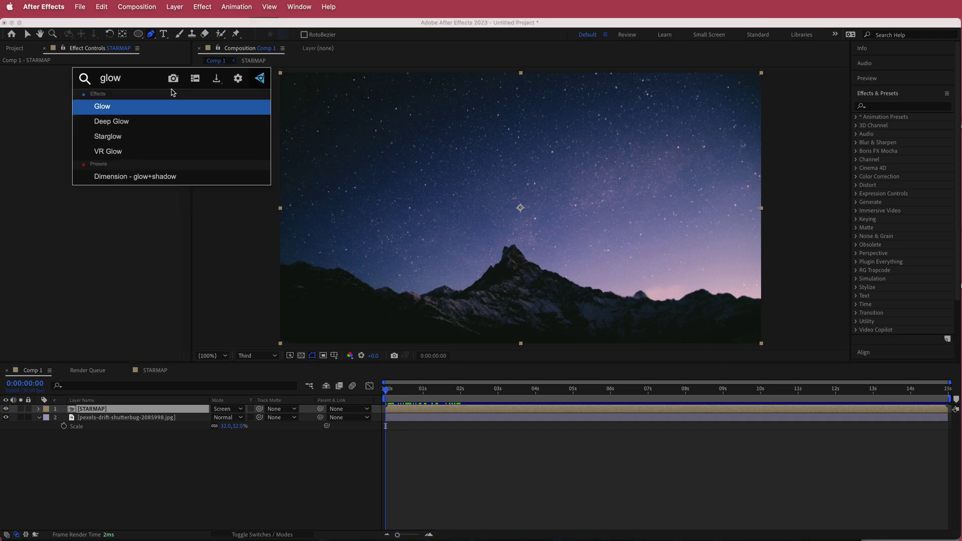
pyautogui.press('Return')
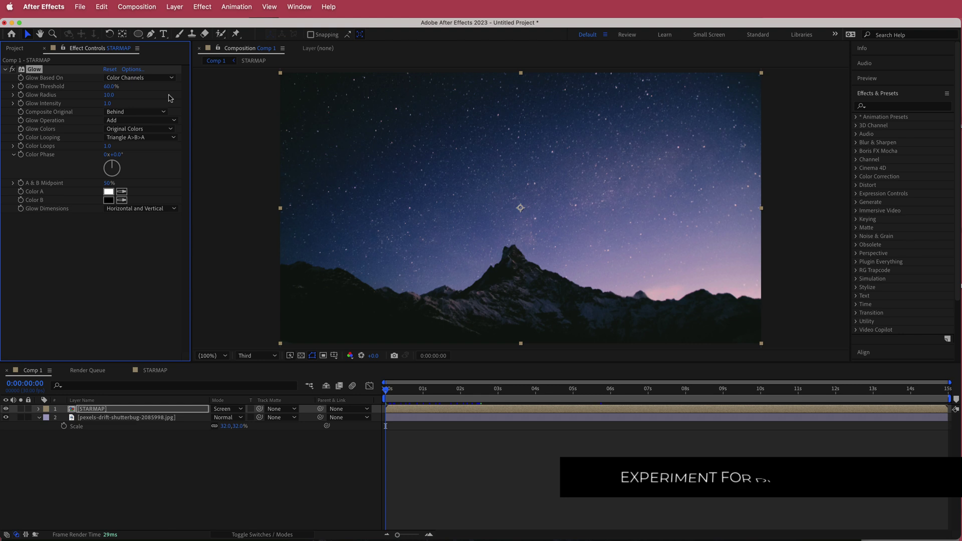
# Step: Set the Glow effect's threshold to 0% and its radius to 15
pyautogui.click(111, 87)
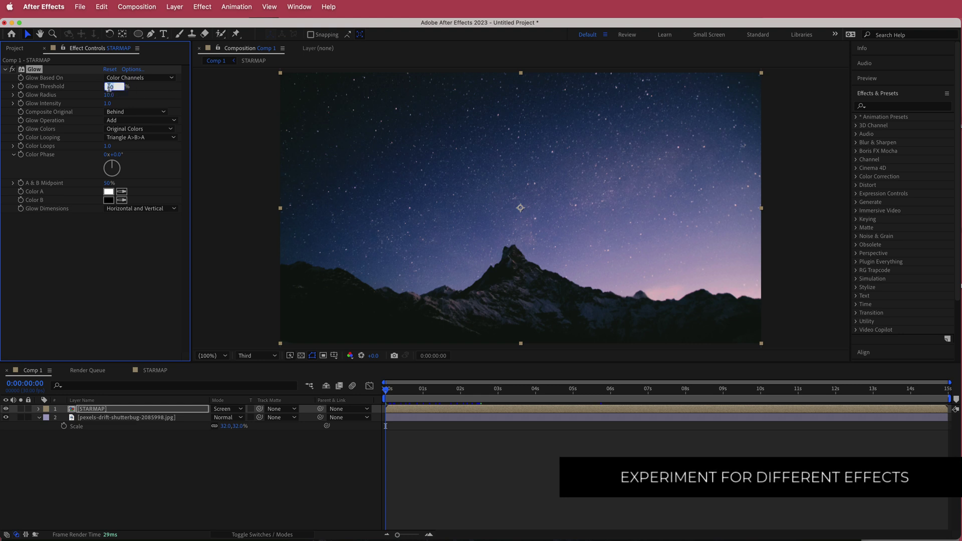
pyautogui.press('Return')
pyautogui.click(109, 96)
pyautogui.write('15')
pyautogui.press('Return')
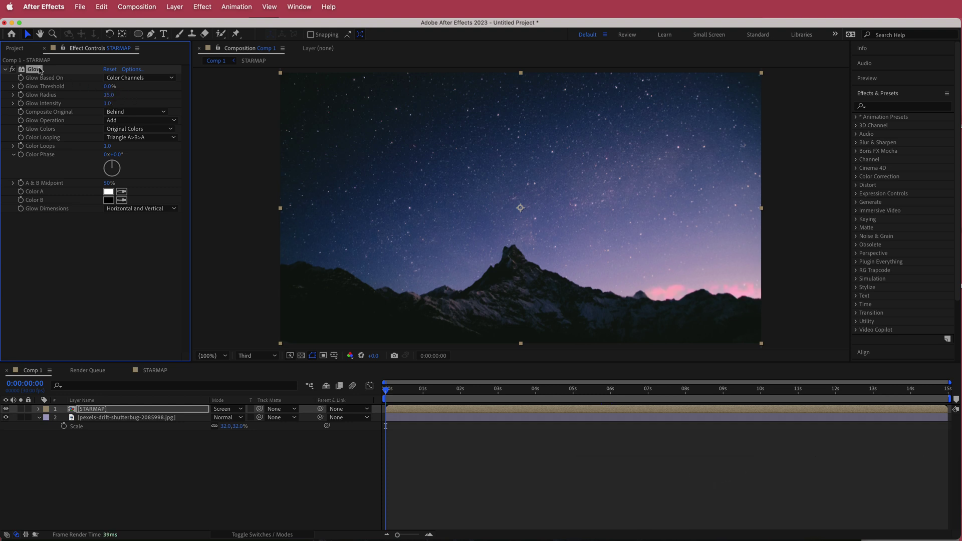
# Step: Duplicate the Glow effect on STARMAP and set the copy's threshold to 20%
pyautogui.press('super+d')
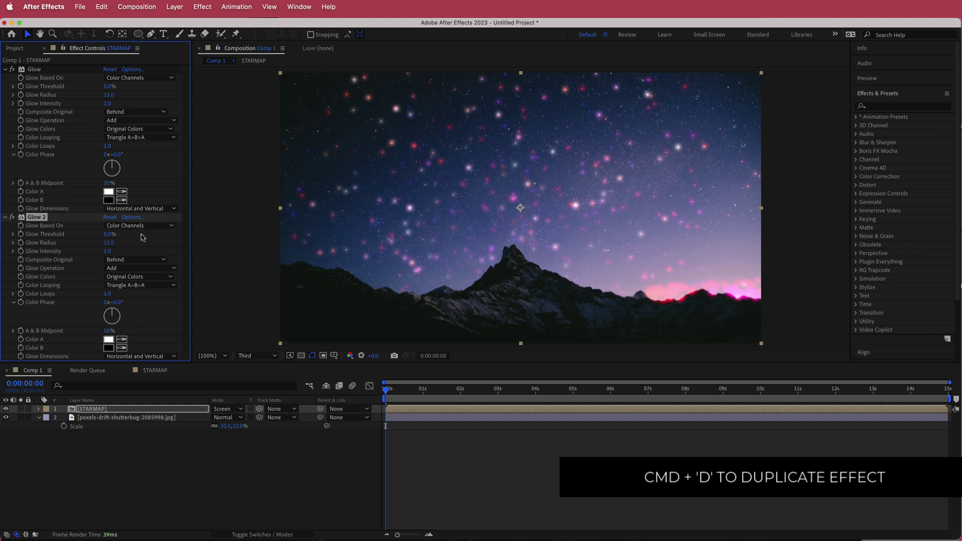
pyautogui.click(109, 235)
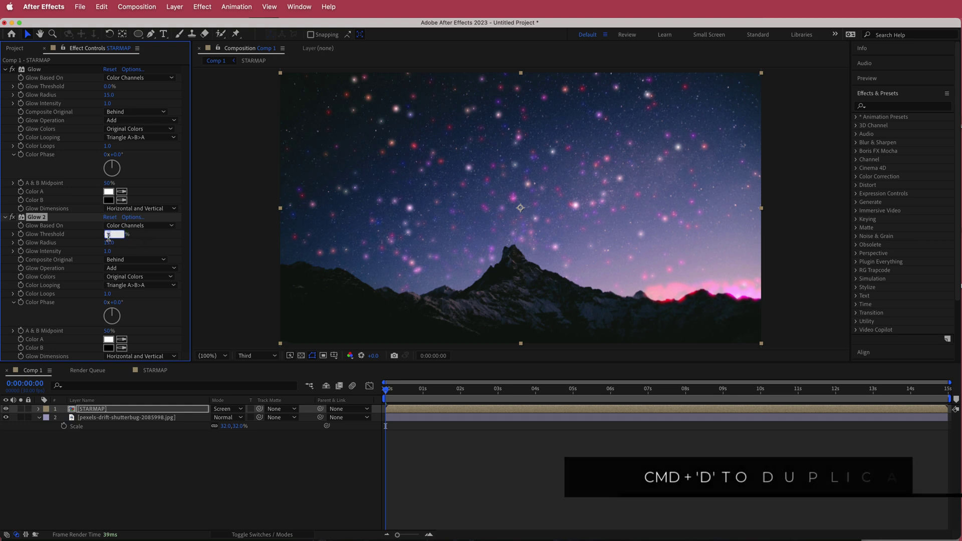
pyautogui.press('Return')
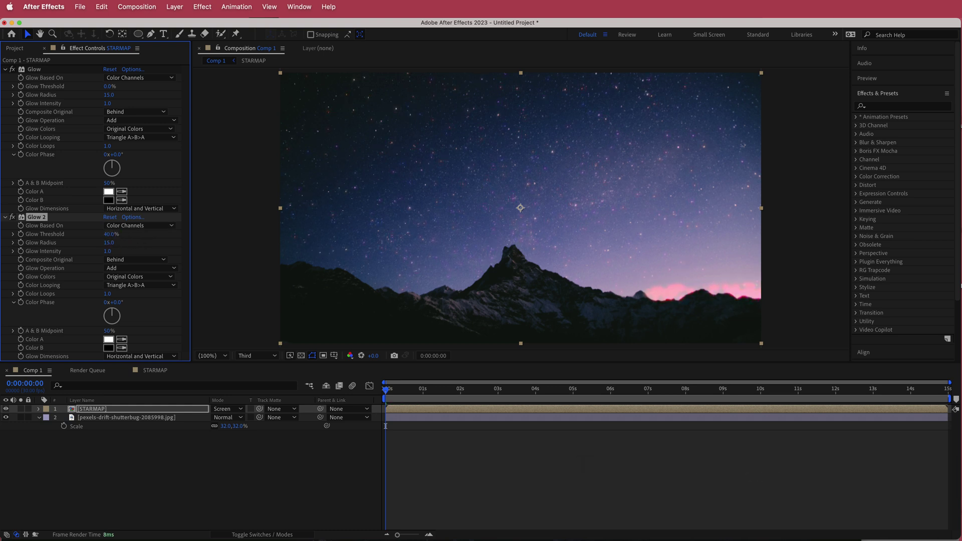
pyautogui.click(109, 236)
pyautogui.press('Return')
# Step: Set the second Glow's radius to 5 and preview the star animation up to about 6 seconds
pyautogui.click(109, 243)
pyautogui.write('5')
pyautogui.press('Return')
pyautogui.click(391, 391)
pyautogui.press('space')
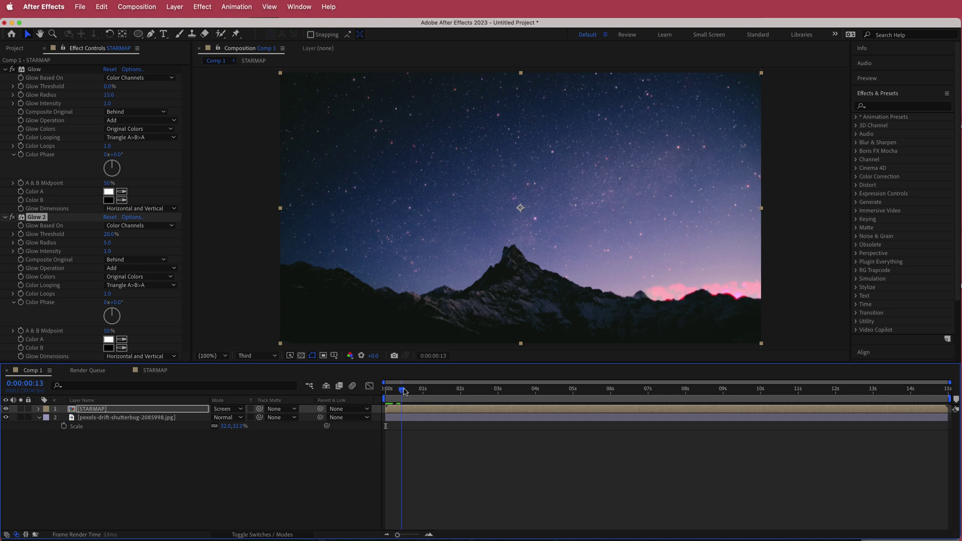
pyautogui.moveTo(479, 390); pyautogui.dragTo(617, 389)
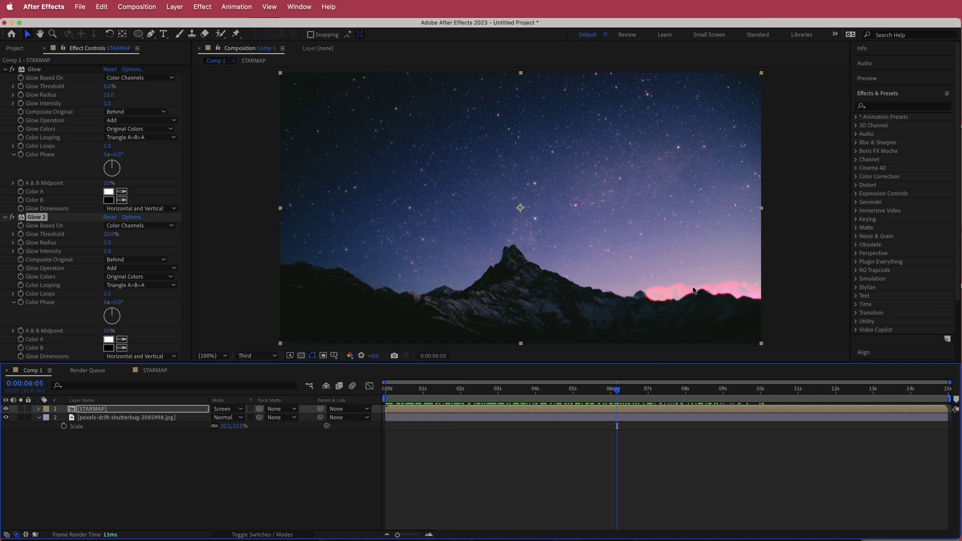
# Step: In the STARMAP precomp, draw a closed Pen mask on the photo layer around the mountains and horizon across the lower frame
pyautogui.doubleClick(100, 409)
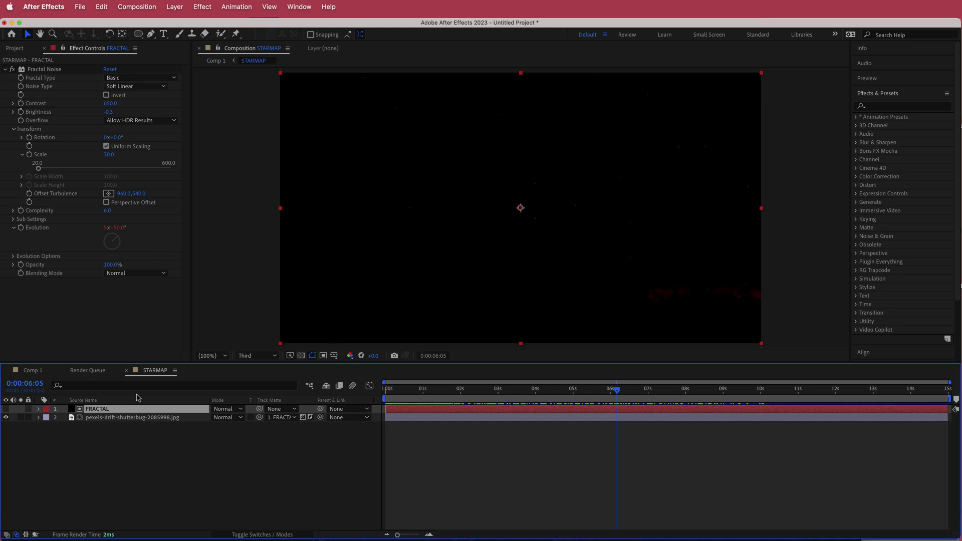
pyautogui.click(120, 417)
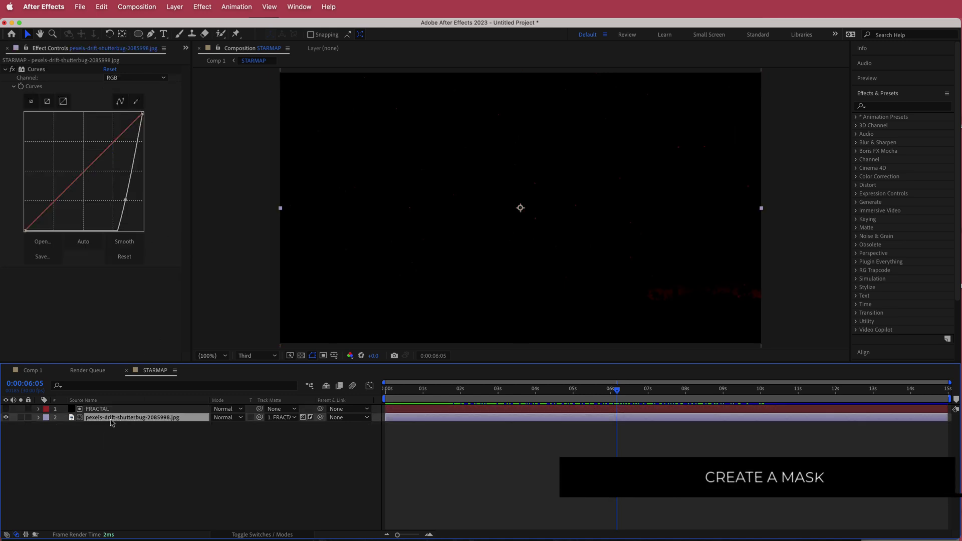
pyautogui.click(151, 34)
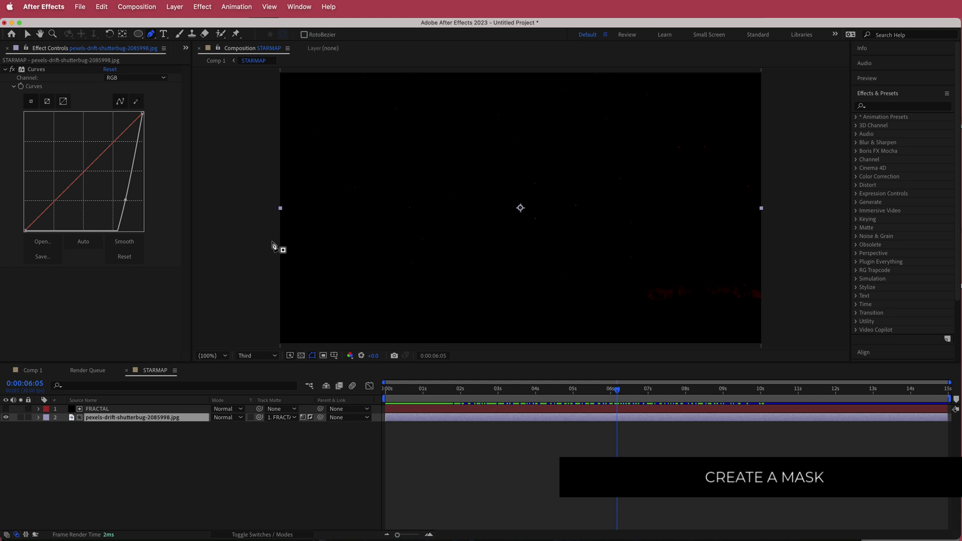
pyautogui.click(268, 281)
pyautogui.click(784, 276)
pyautogui.click(782, 337)
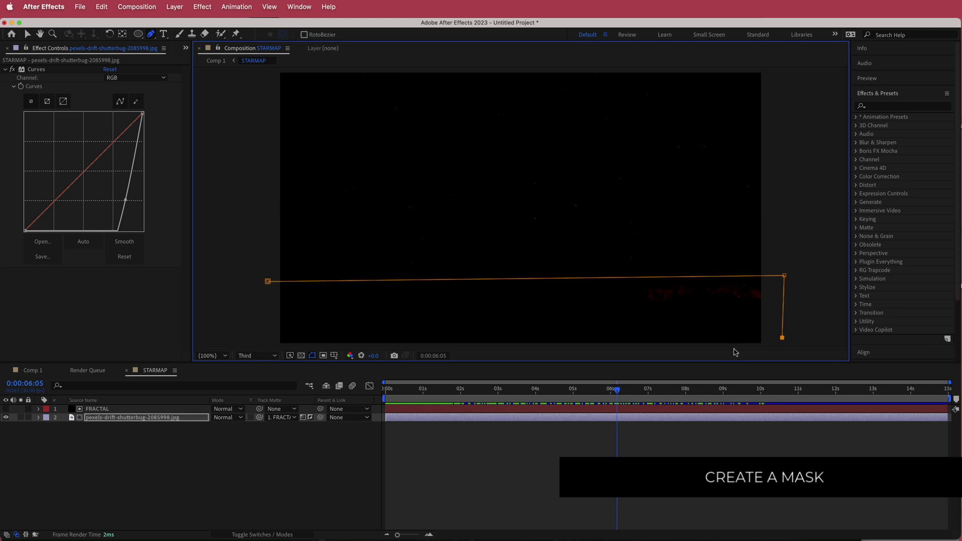
pyautogui.click(762, 346)
pyautogui.click(259, 345)
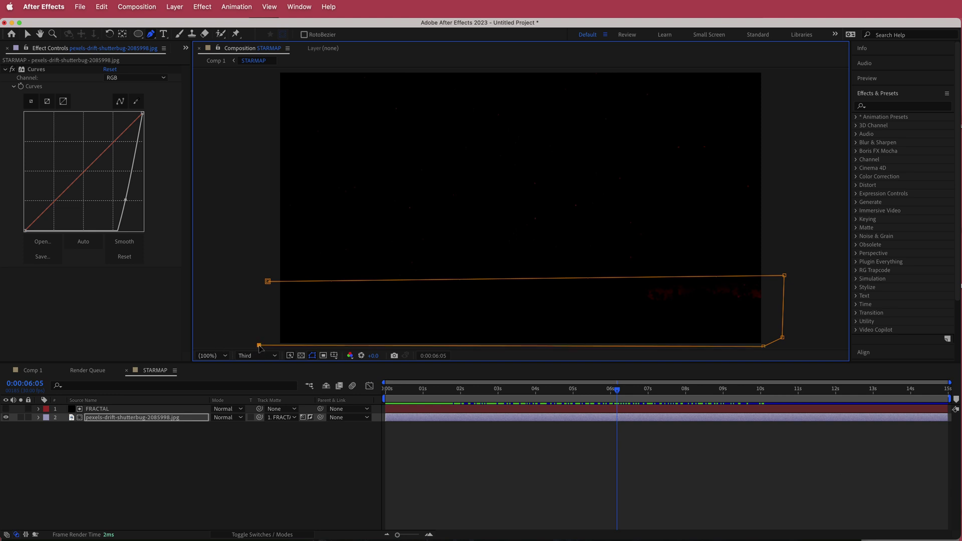
pyautogui.click(268, 281)
# Step: Set the photo layer's mask mode to Subtract
pyautogui.click(38, 419)
pyautogui.click(55, 434)
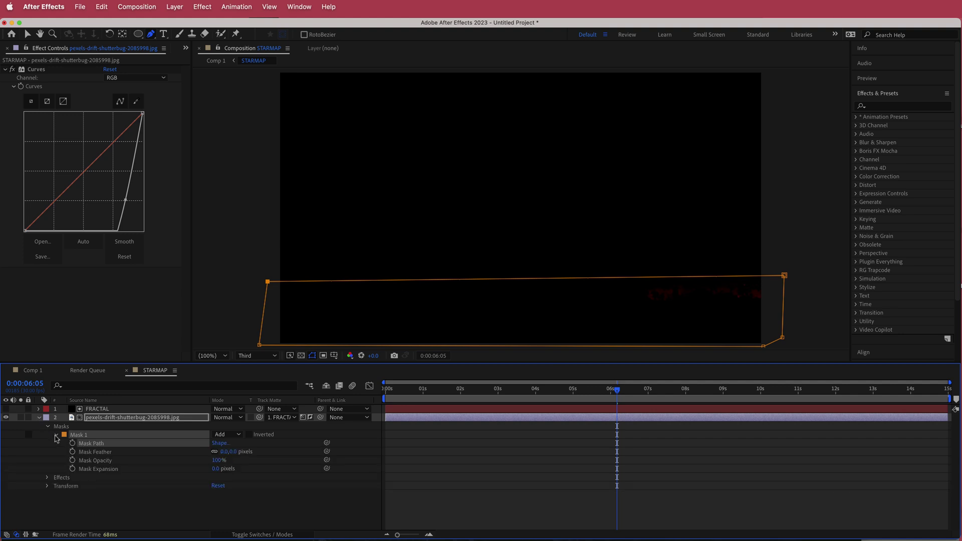
pyautogui.click(240, 438)
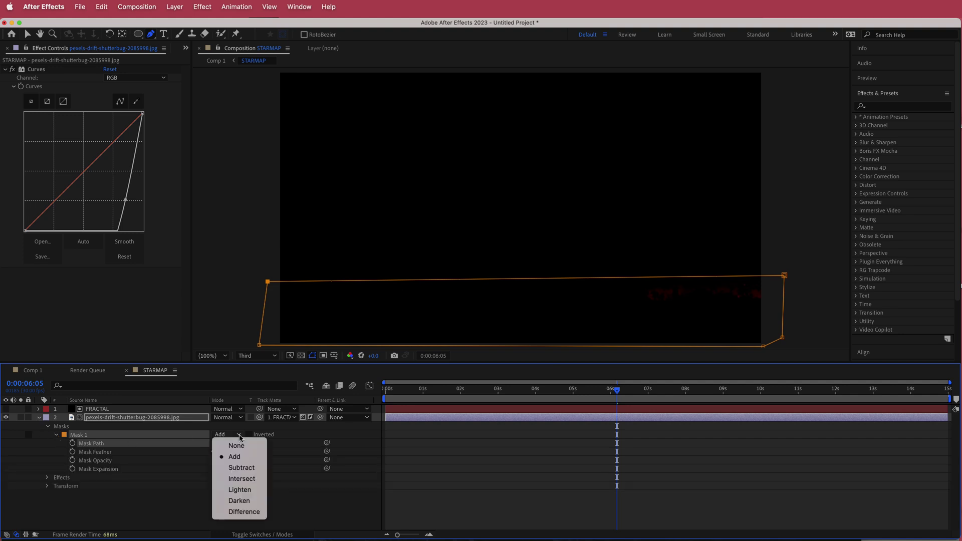
pyautogui.click(250, 470)
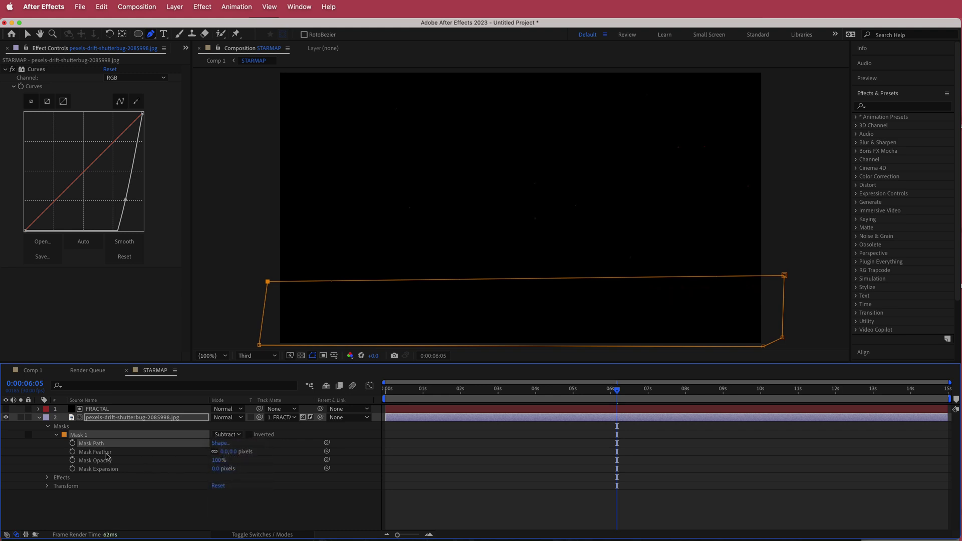
# Step: Set the mask feather to 100 pixels, then preview the horizon and stars in Comp 1
pyautogui.click(225, 452)
pyautogui.write('100')
pyautogui.press('Return')
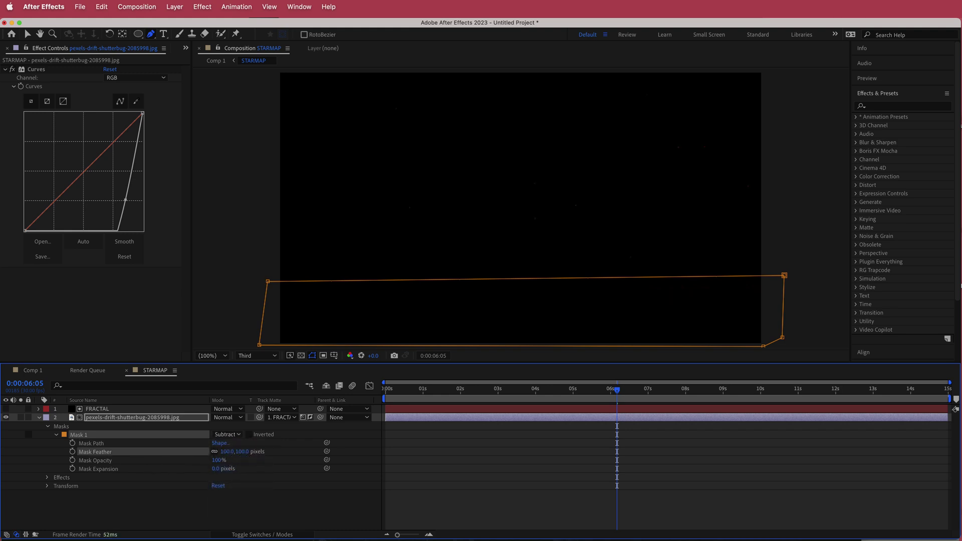
pyautogui.click(221, 219)
pyautogui.click(35, 373)
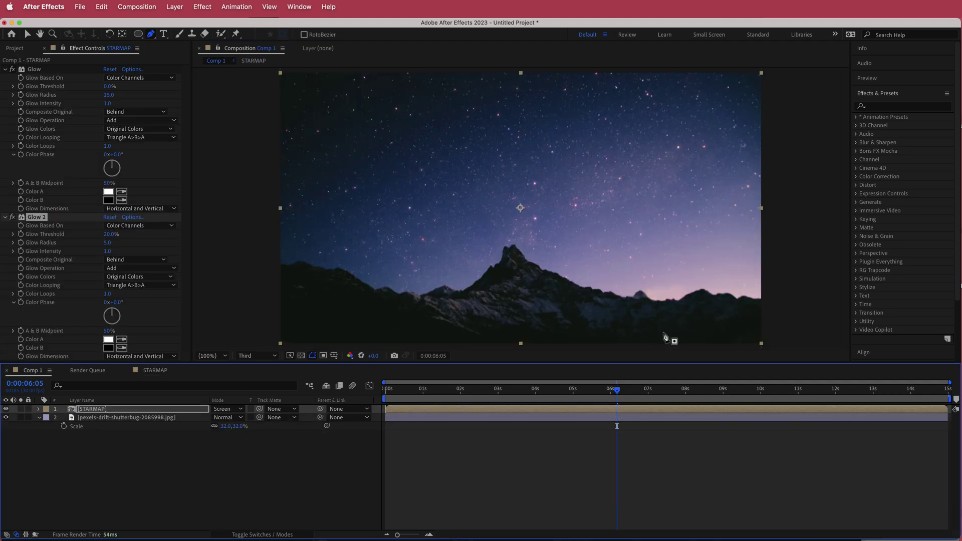
pyautogui.moveTo(617, 389); pyautogui.dragTo(686, 391)
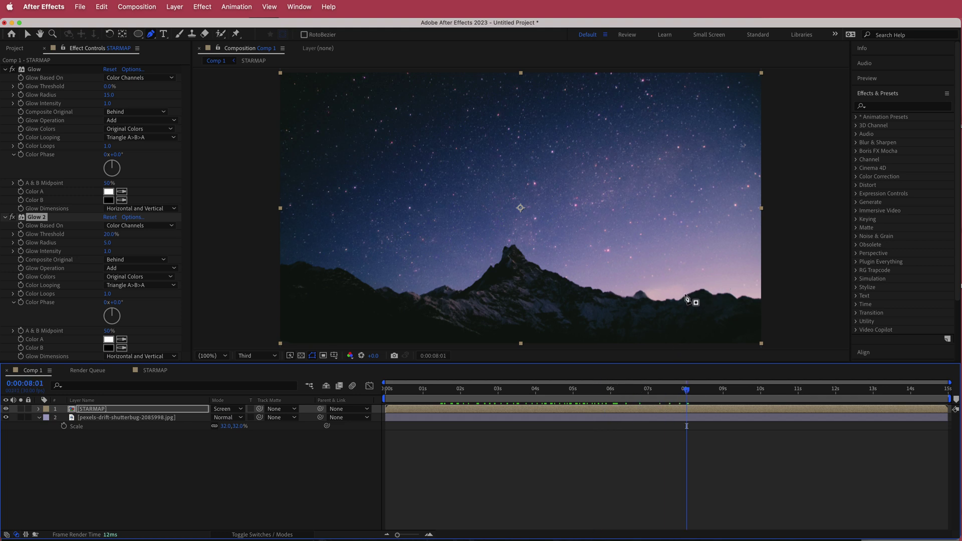
pyautogui.moveTo(684, 392); pyautogui.dragTo(263, 466)
# Step: Create a new black 1920 x 1080 solid named SHOOTINGSTAR in Comp 1
pyautogui.click(264, 465)
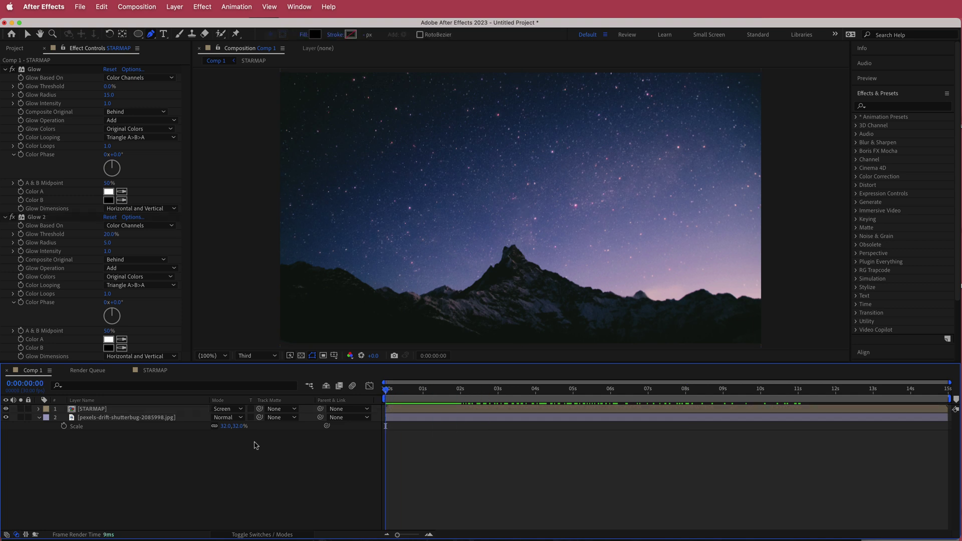
pyautogui.rightClick(312, 441)
pyautogui.moveTo(350, 419)
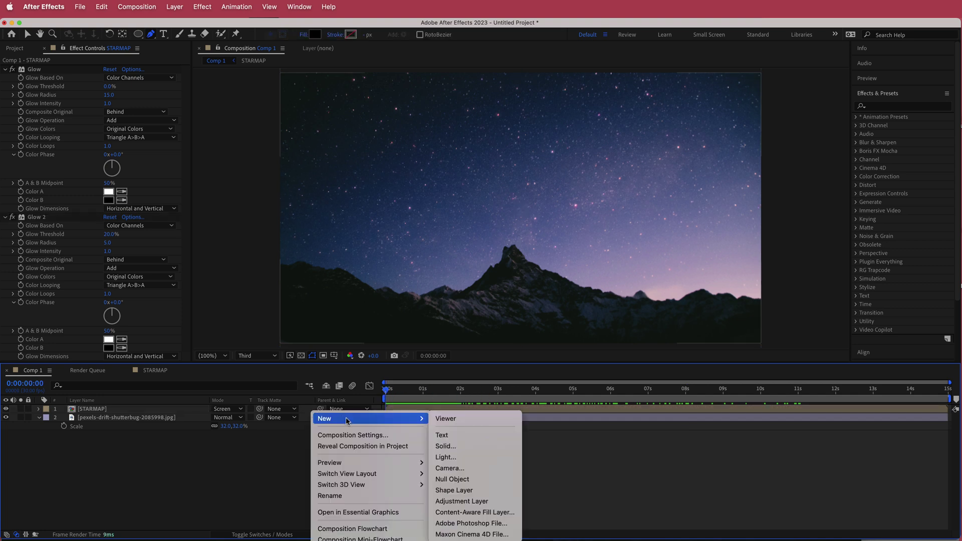
pyautogui.click(484, 447)
pyautogui.write('SHOO')
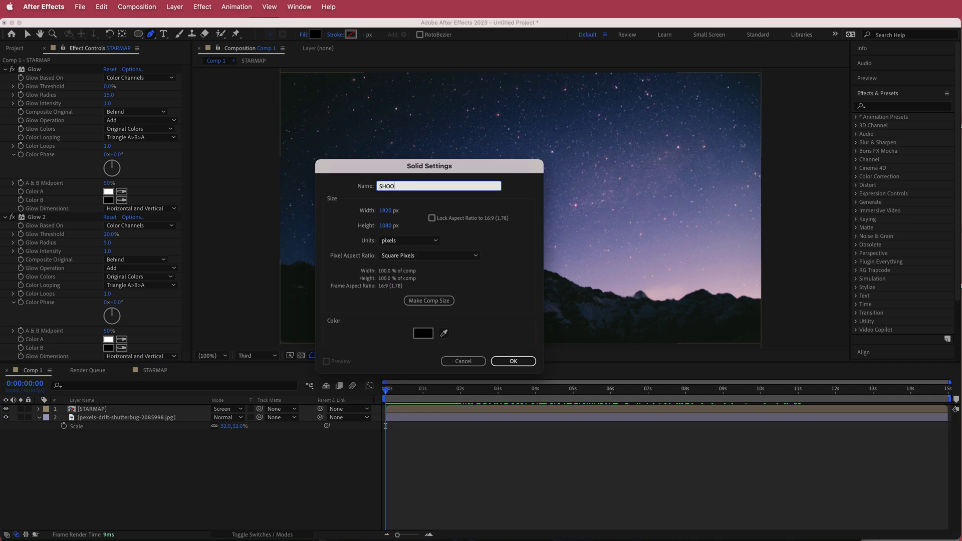
pyautogui.press('Return')
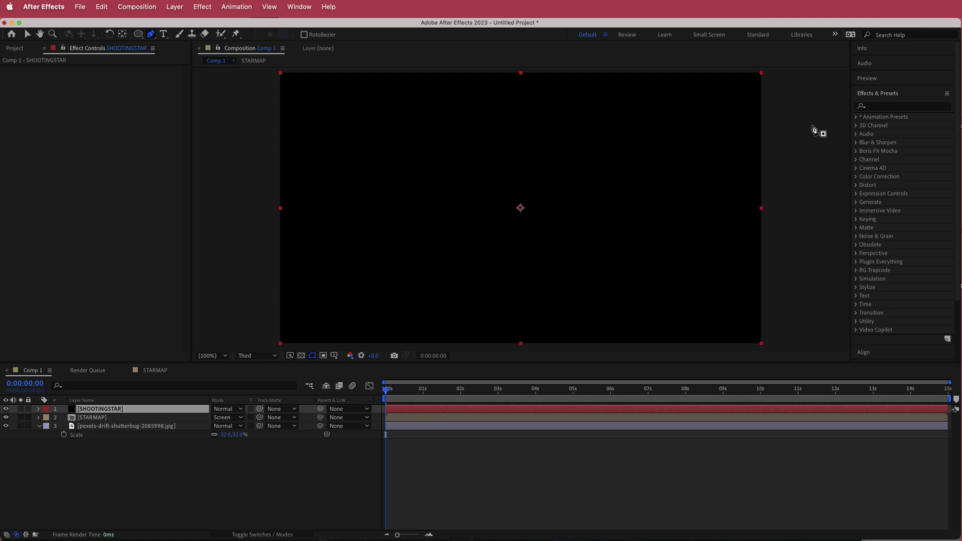
# Step: Draw a straight two-point mask path on the SHOOTINGSTAR solid, sloping from beyond the frame's upper right down to just below centre
pyautogui.click(814, 130)
pyautogui.click(451, 242)
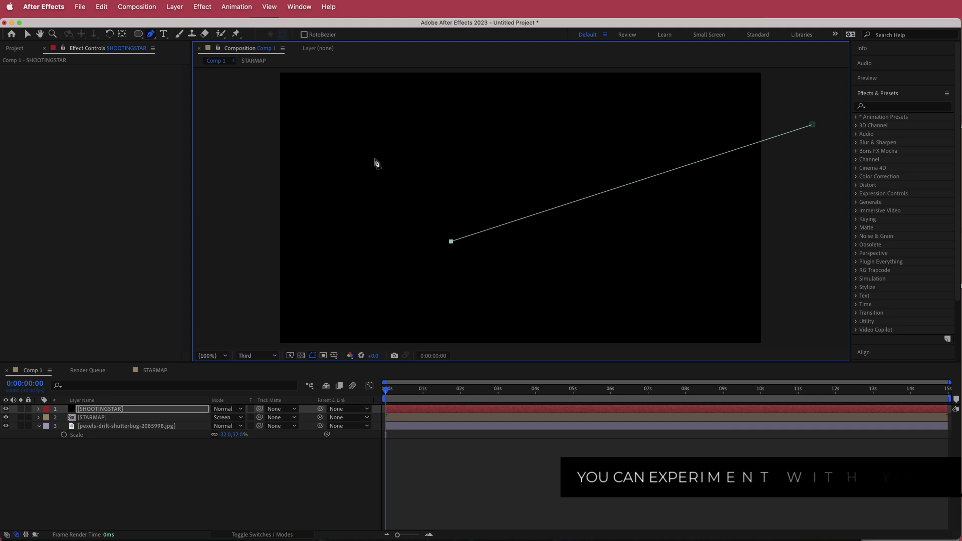
# Step: Apply the Saber effect to the SHOOTINGSTAR solid and set its core type to Layer Masks
pyautogui.hotkey('ctrl', 'space')
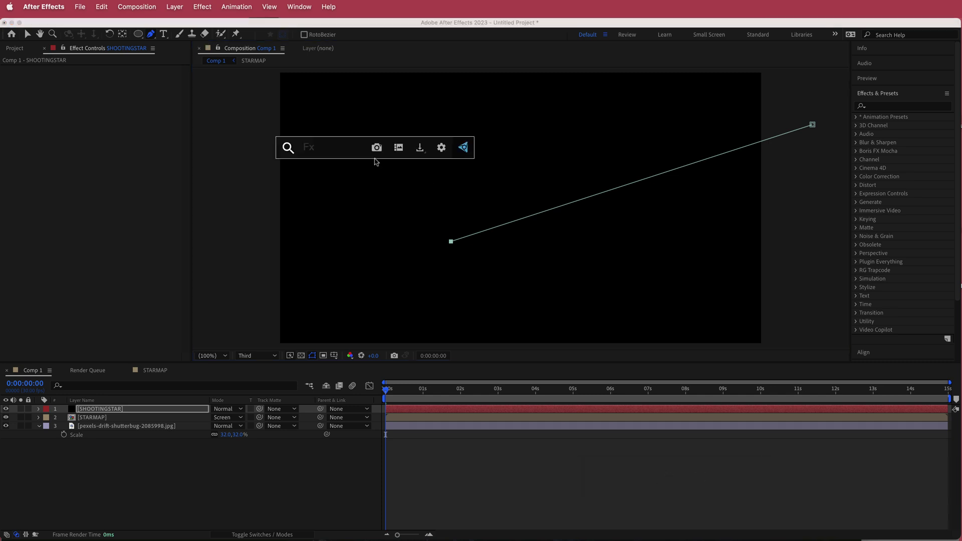
pyautogui.write('sab')
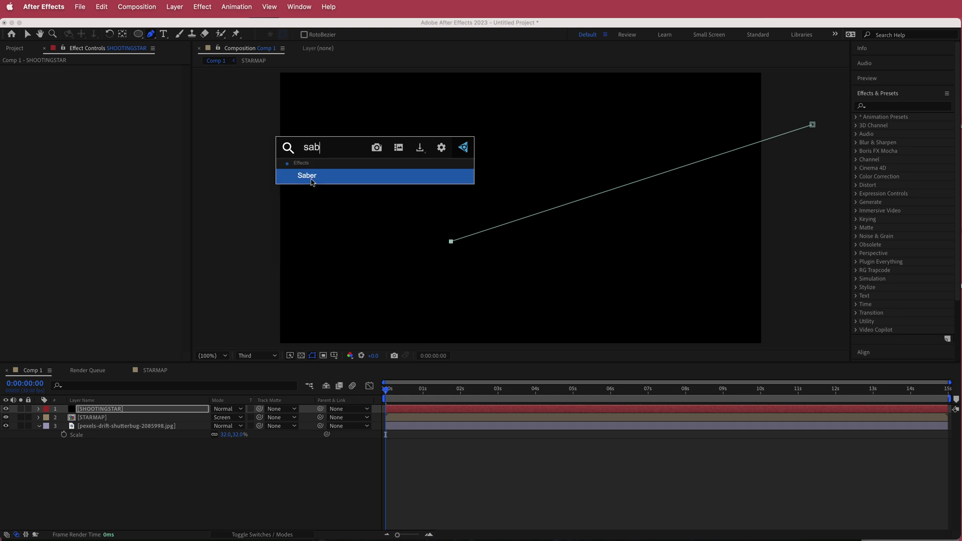
pyautogui.click(312, 182)
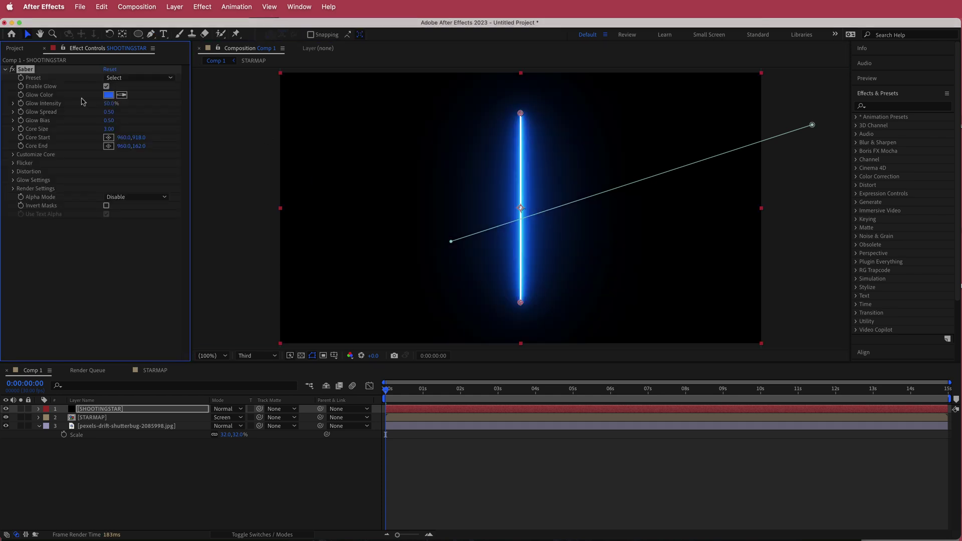
pyautogui.click(14, 155)
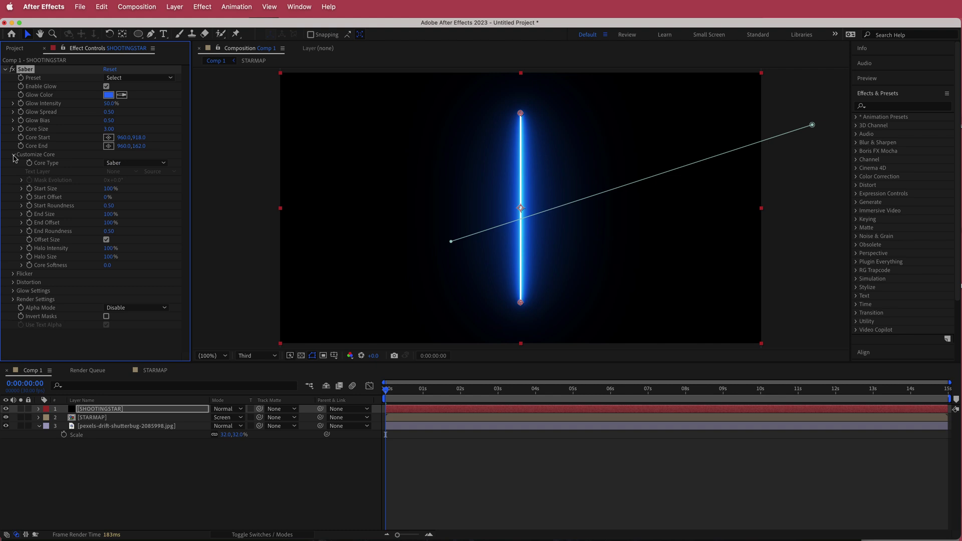
pyautogui.click(135, 163)
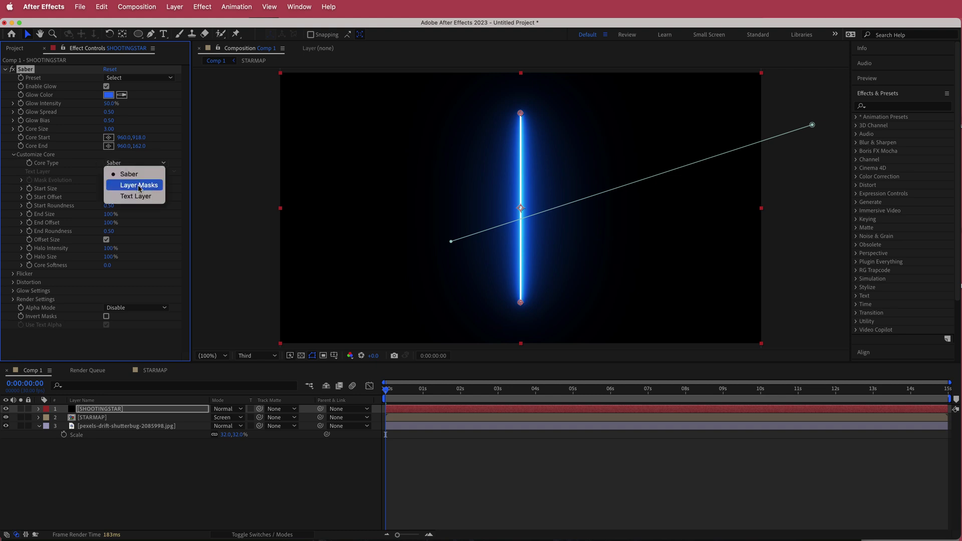
pyautogui.click(139, 186)
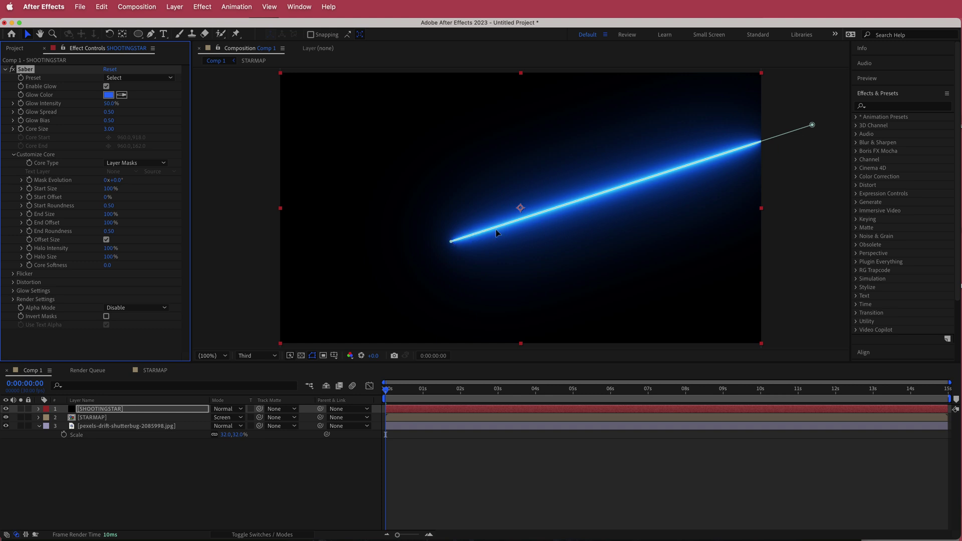
pyautogui.press('space')
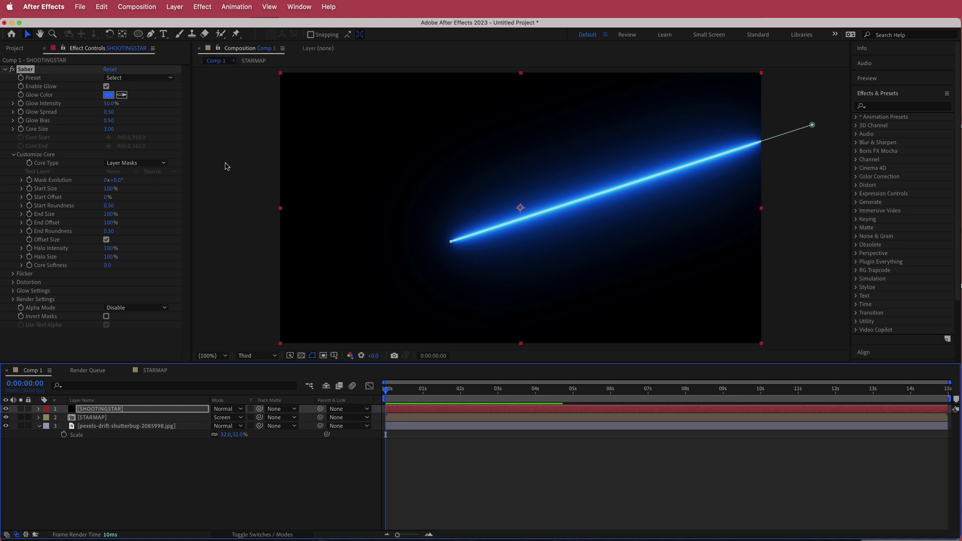
# Step: Choose Saber's Narrow preset and taper the beam with a start size of 0% and an end size of 200%
pyautogui.click(141, 77)
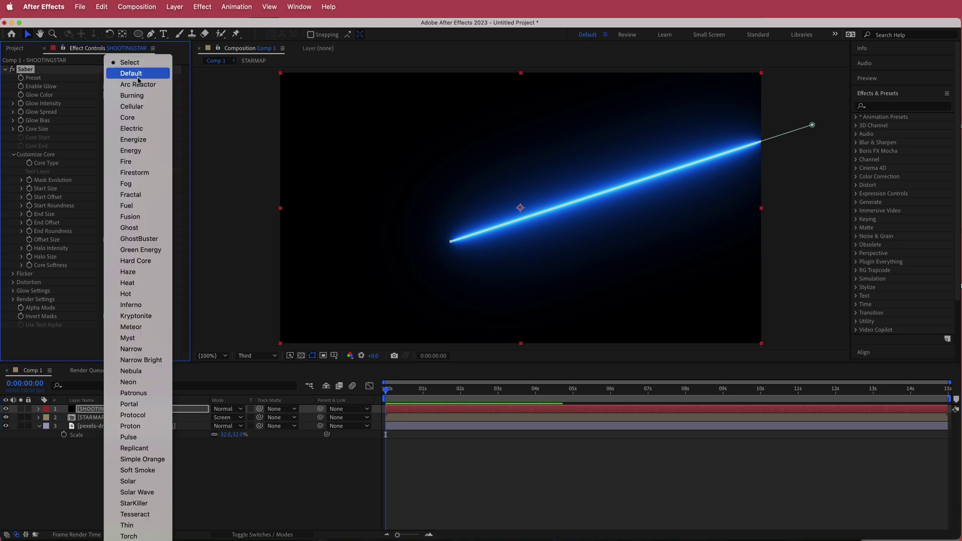
pyautogui.click(158, 349)
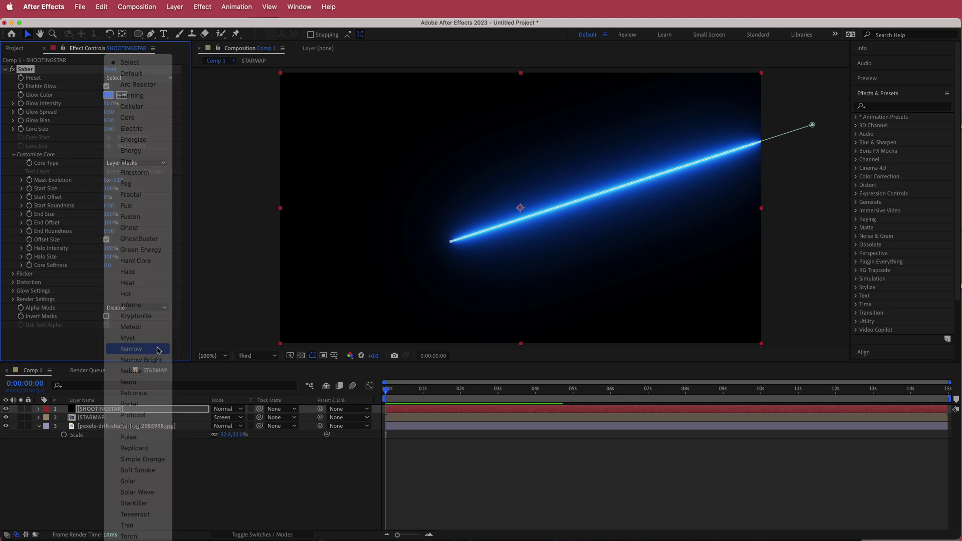
pyautogui.click(203, 166)
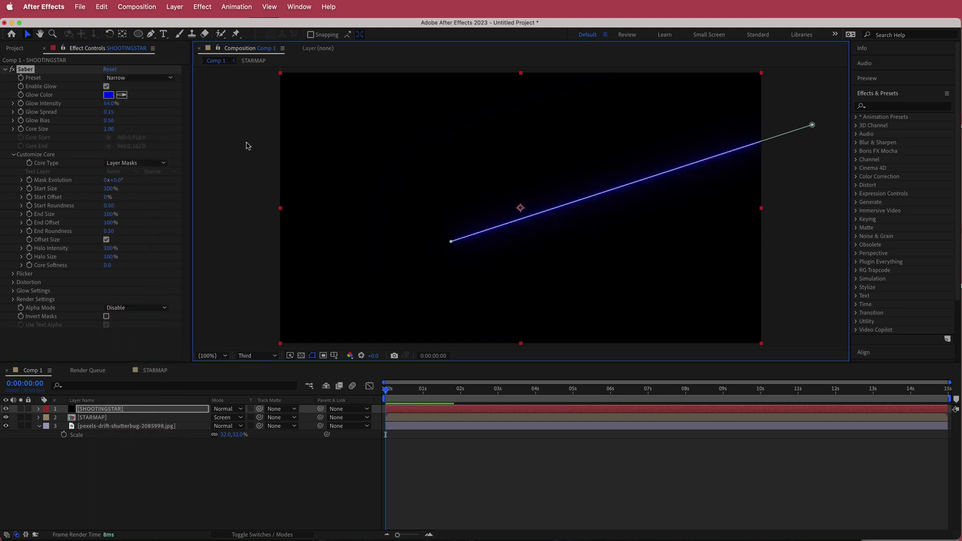
pyautogui.moveTo(112, 189); pyautogui.dragTo(20, 197)
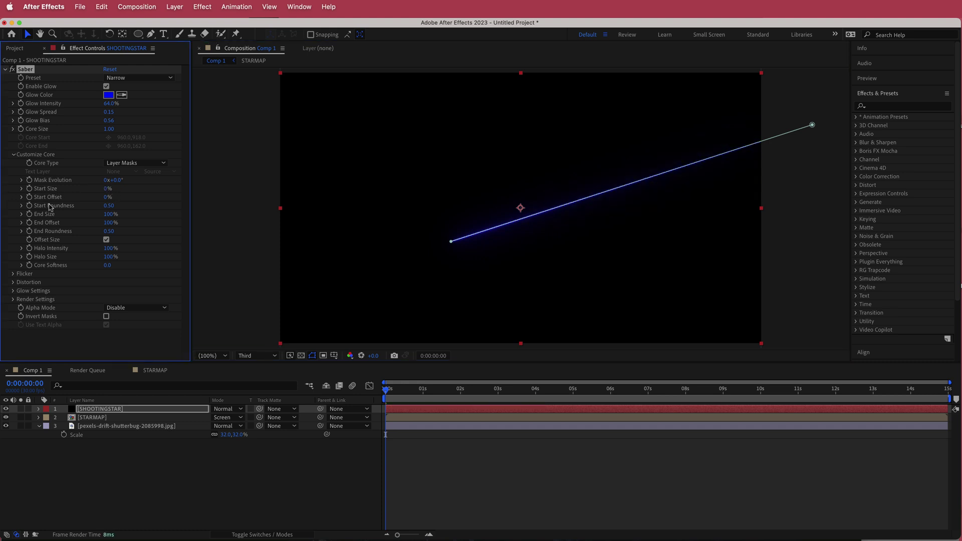
pyautogui.moveTo(107, 214); pyautogui.dragTo(204, 213)
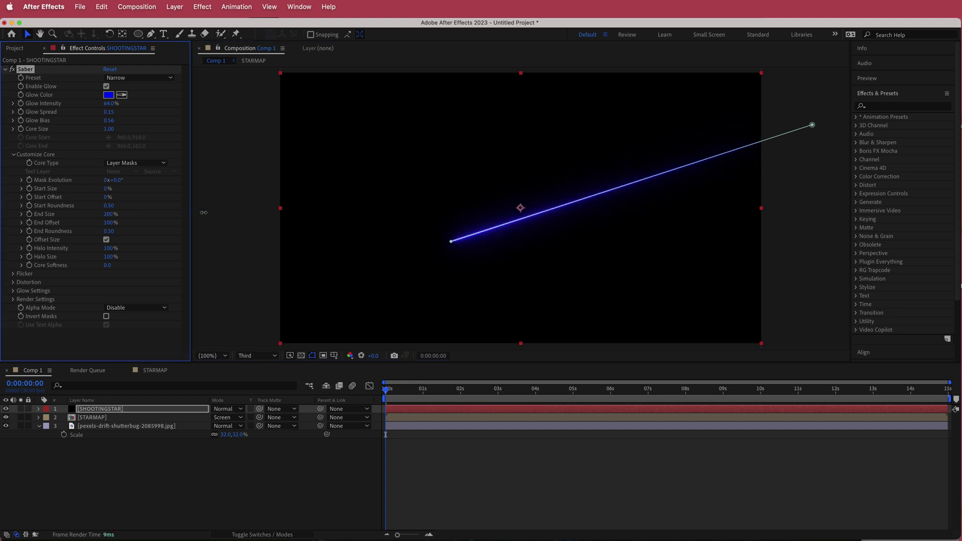
pyautogui.click(254, 181)
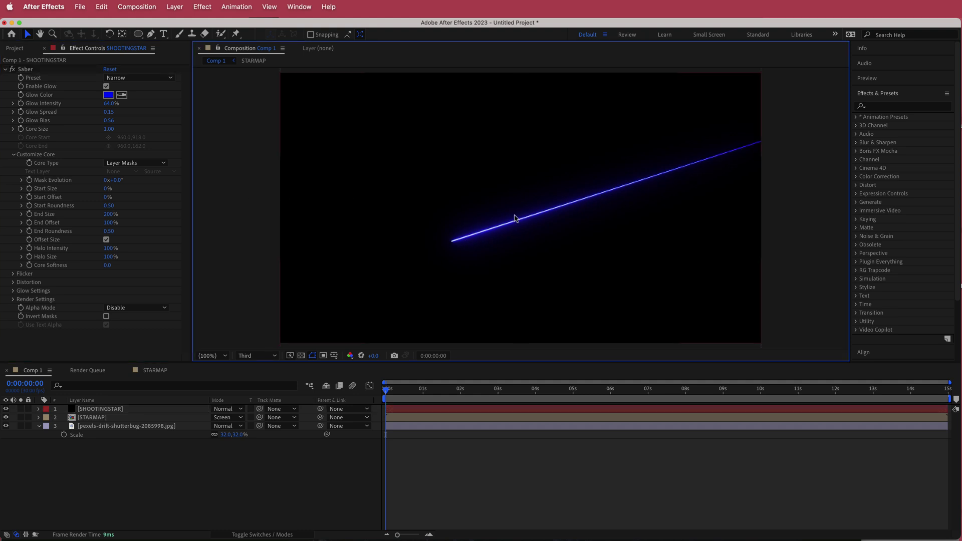
# Step: Lower Saber's End Offset to 1%, and keyframe Start Offset from 0% at 0:00:00:00 to 100% at 0:00:01:29, previewing the motion
pyautogui.moveTo(108, 222); pyautogui.dragTo(107, 197)
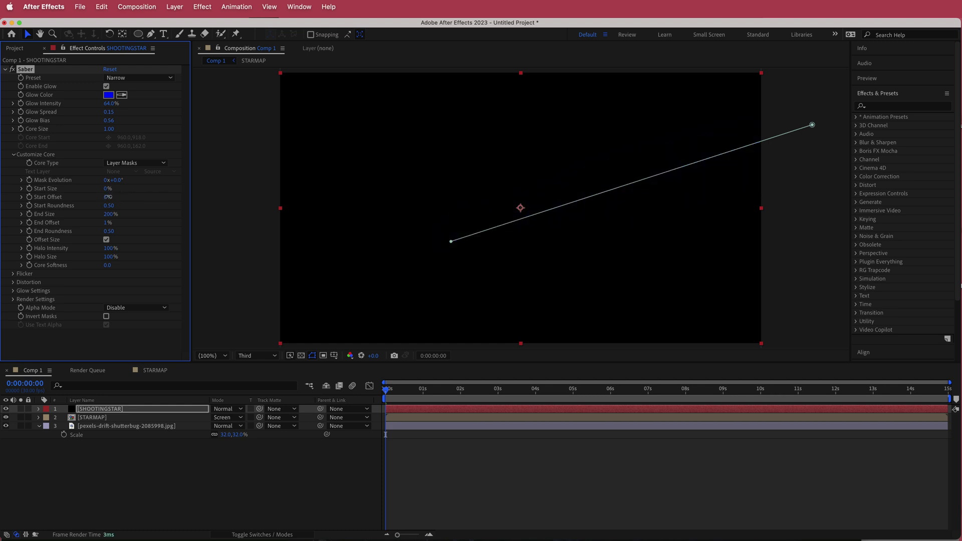
pyautogui.click(29, 197)
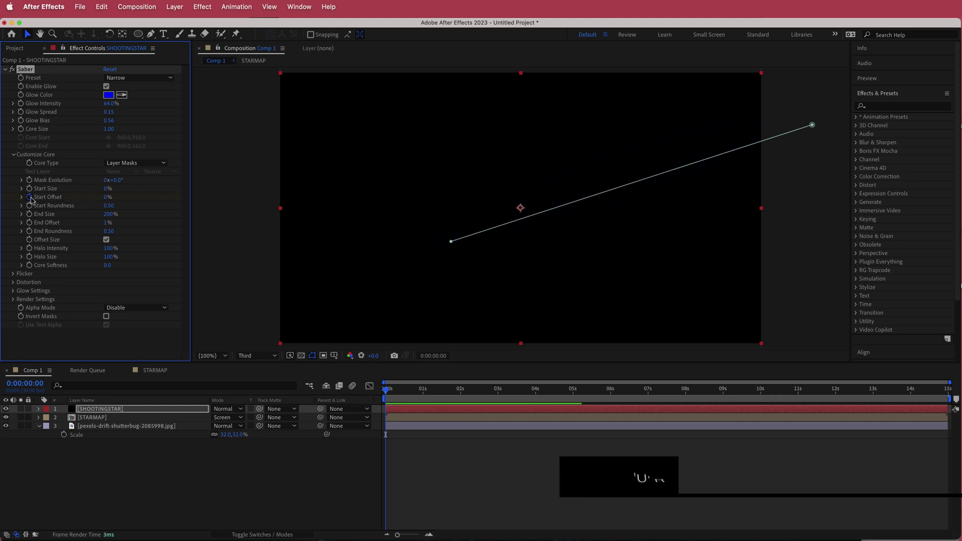
pyautogui.press('u')
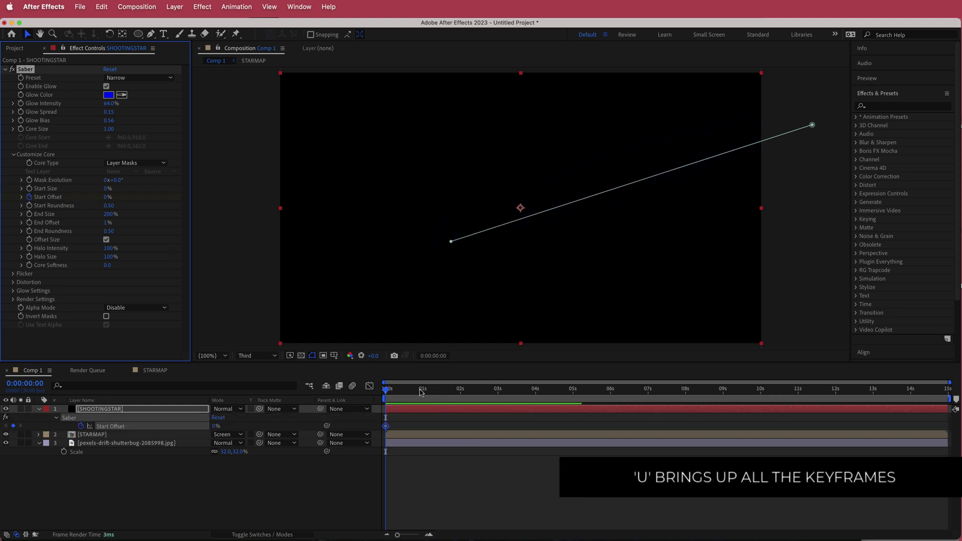
pyautogui.moveTo(387, 395); pyautogui.dragTo(460, 394)
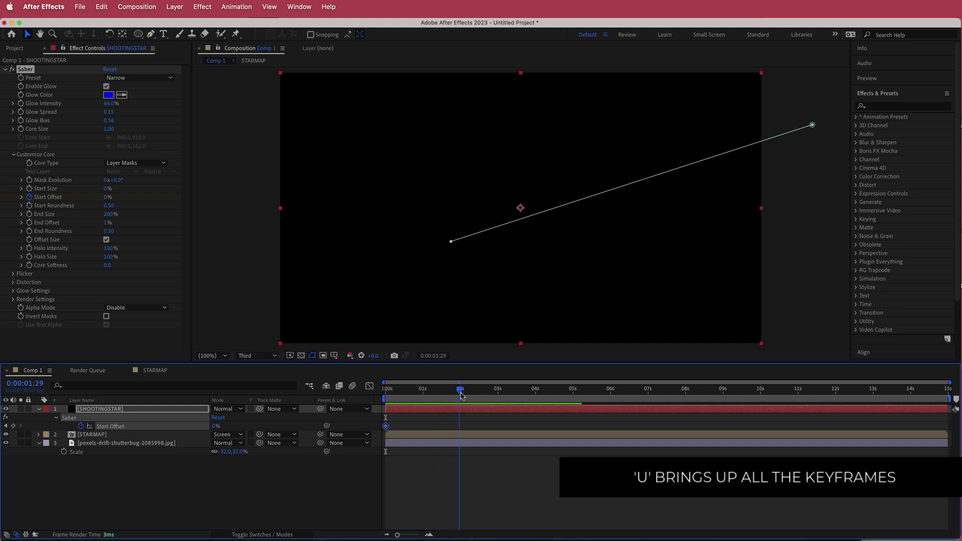
pyautogui.moveTo(112, 198); pyautogui.dragTo(161, 196)
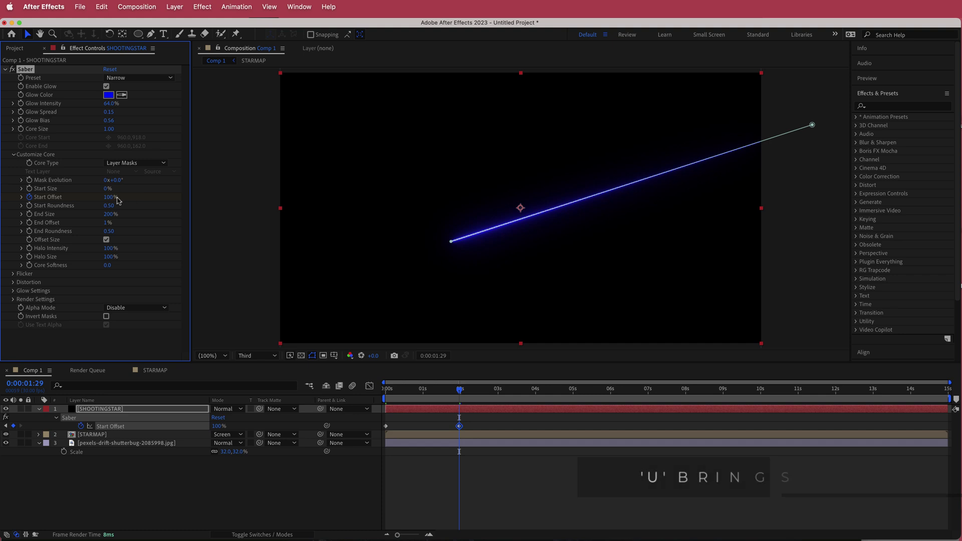
pyautogui.moveTo(459, 389); pyautogui.dragTo(386, 389)
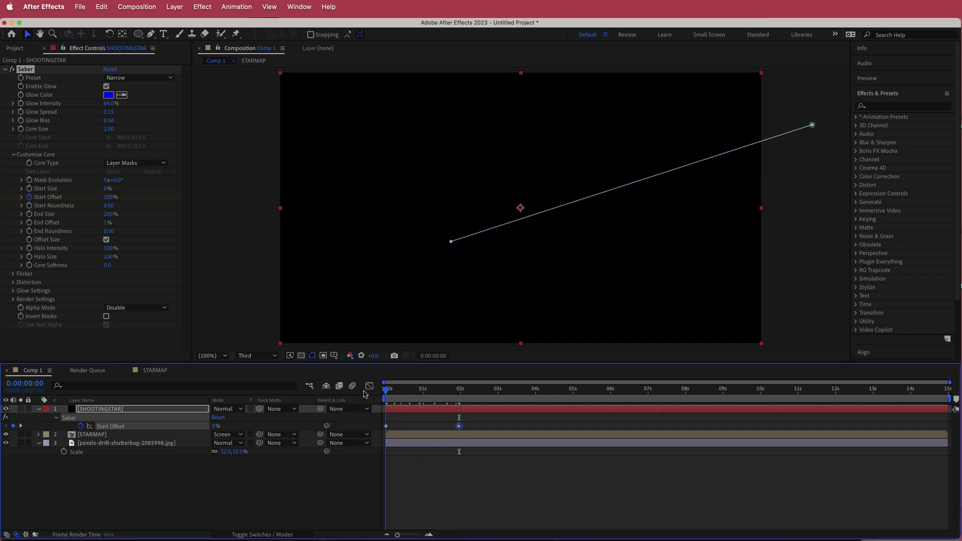
pyautogui.press('space')
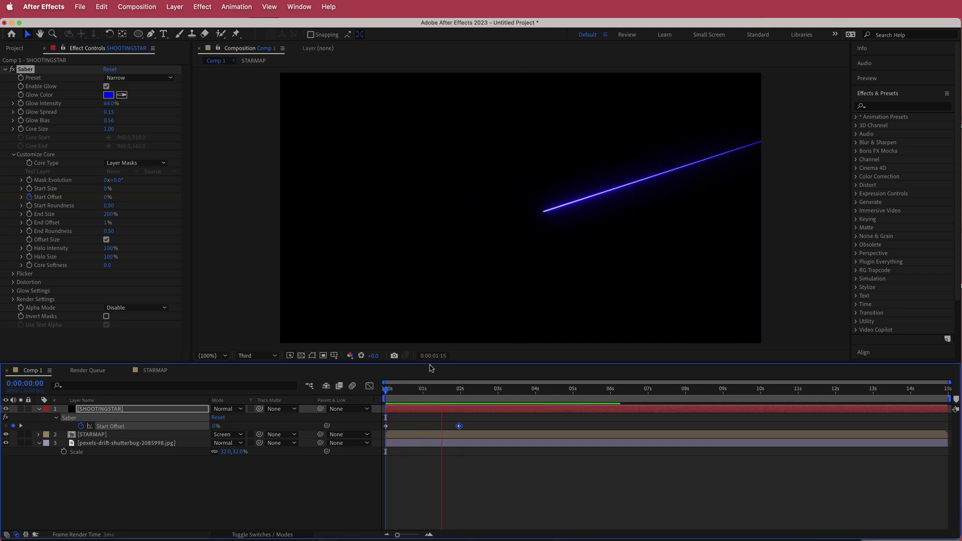
pyautogui.click(506, 391)
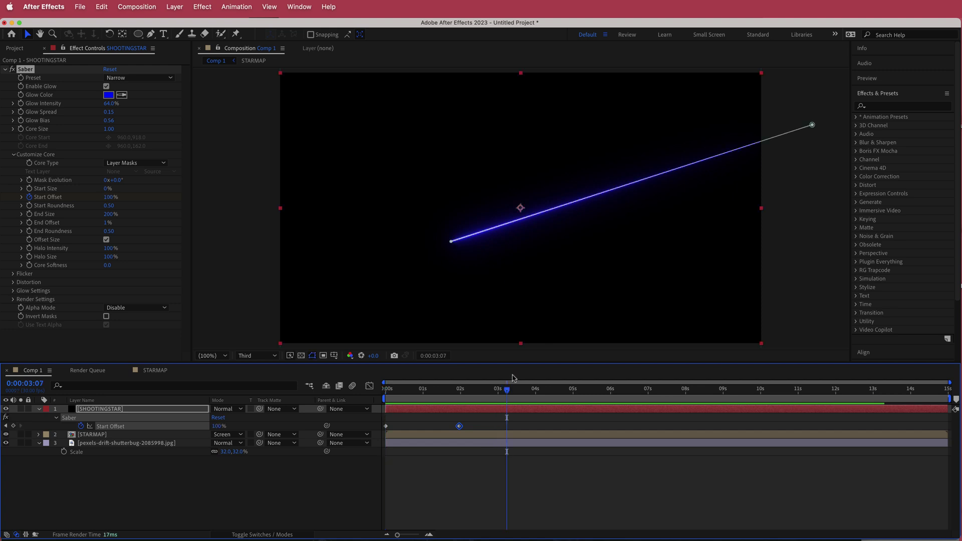
# Step: Keyframe Saber's End Offset from 0% at 0:00:00:00 to 100% at 0:00:01:29
pyautogui.moveTo(506, 393); pyautogui.dragTo(459, 392)
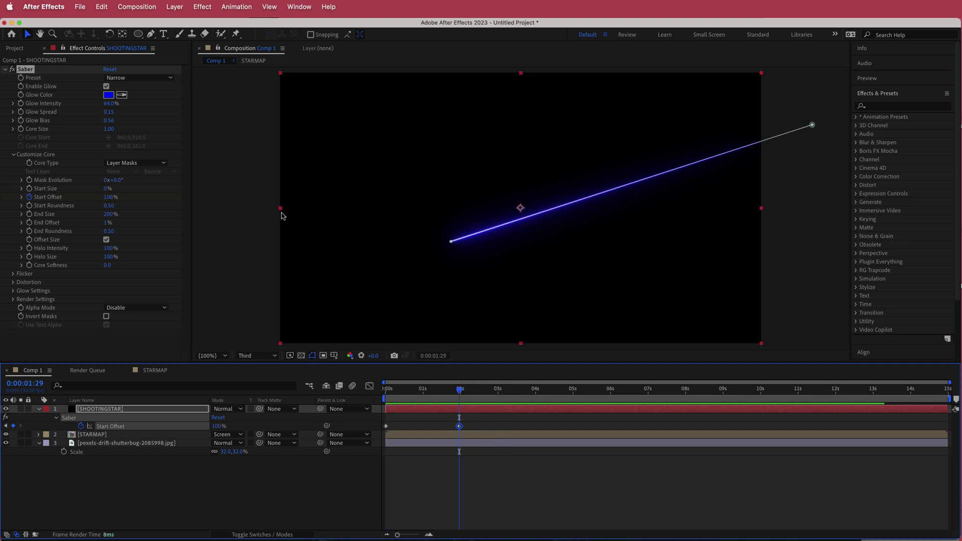
pyautogui.press('Home')
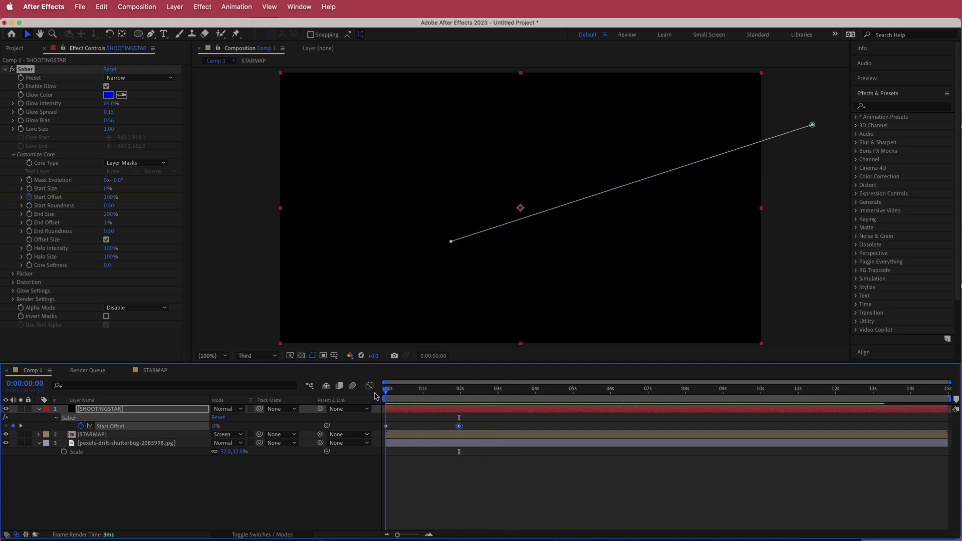
pyautogui.click(29, 227)
pyautogui.moveTo(112, 226); pyautogui.dragTo(99, 227)
pyautogui.moveTo(385, 398); pyautogui.dragTo(462, 394)
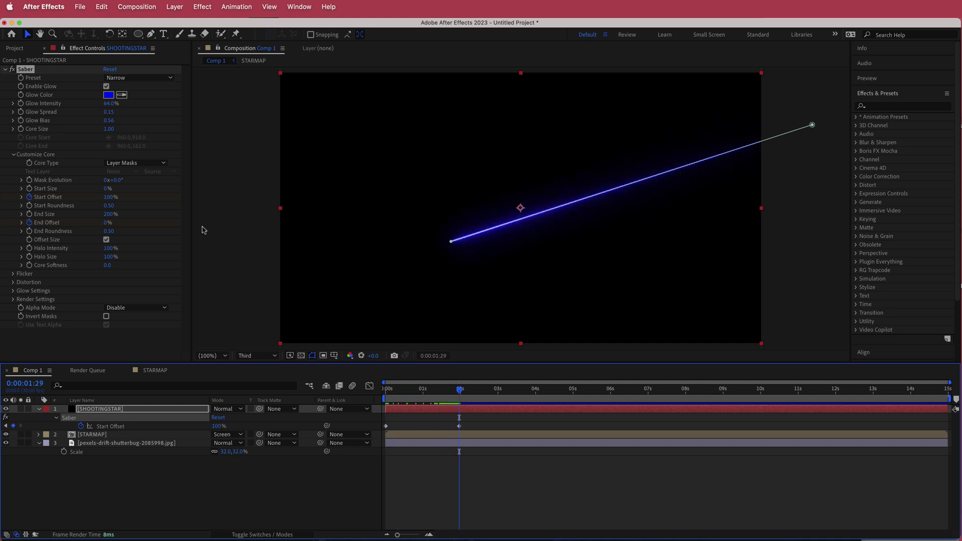
pyautogui.moveTo(106, 227); pyautogui.dragTo(133, 223)
pyautogui.moveTo(138, 223); pyautogui.dragTo(149, 223)
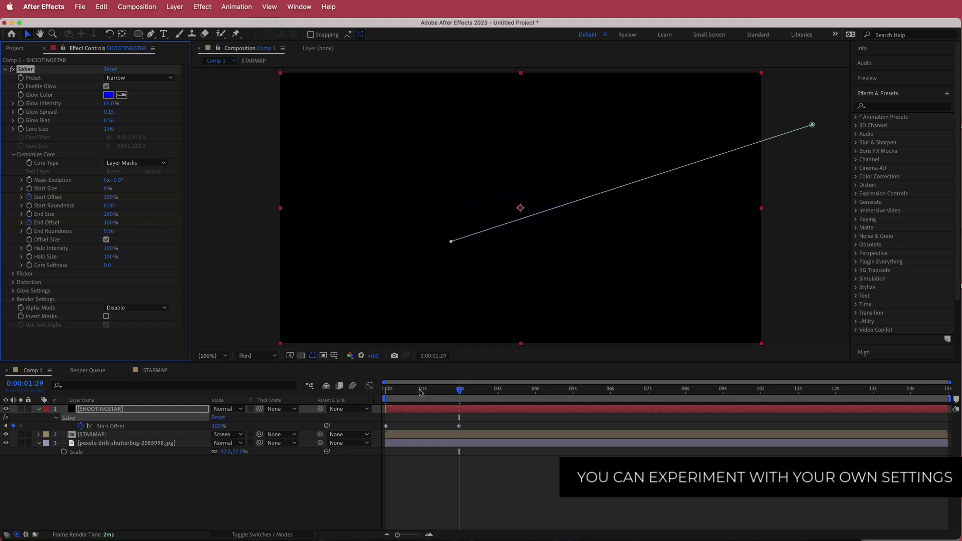
# Step: Shift both Start Offset keyframes about one second later, reveal all the layer's keyframes and preview the shooting star
pyautogui.moveTo(484, 436); pyautogui.dragTo(422, 430)
pyautogui.moveTo(460, 389); pyautogui.dragTo(379, 396)
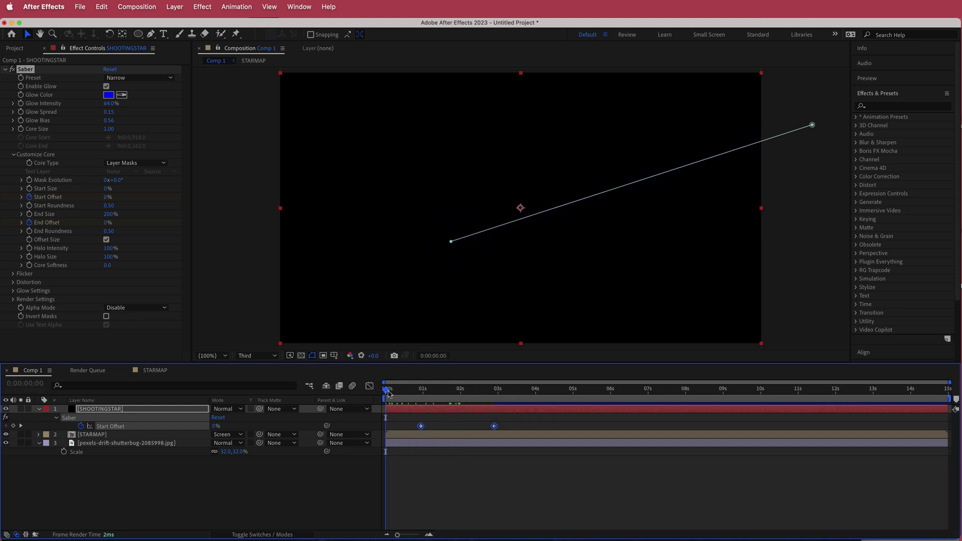
pyautogui.press('u')
pyautogui.press('u')
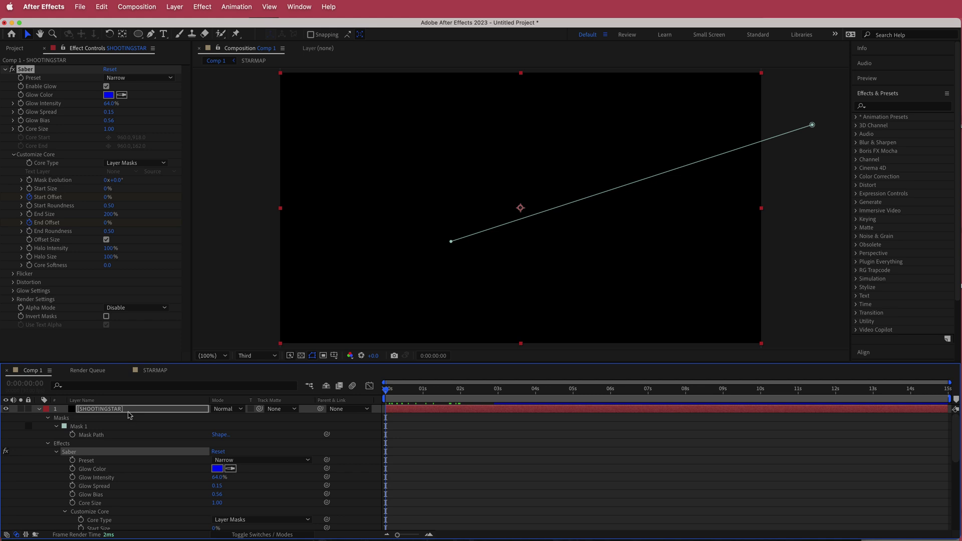
pyautogui.press('u')
pyautogui.click(395, 390)
pyautogui.moveTo(409, 391); pyautogui.dragTo(493, 393)
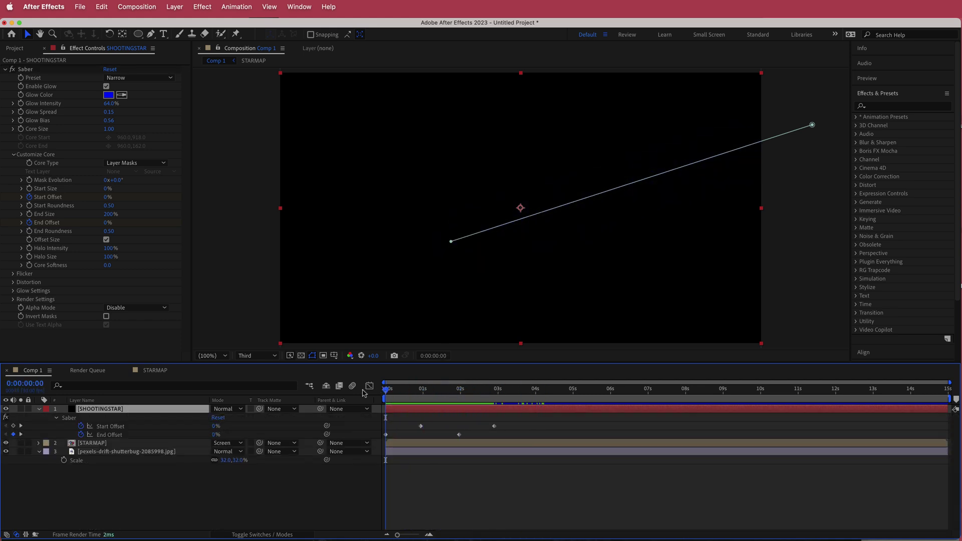
pyautogui.press('Home')
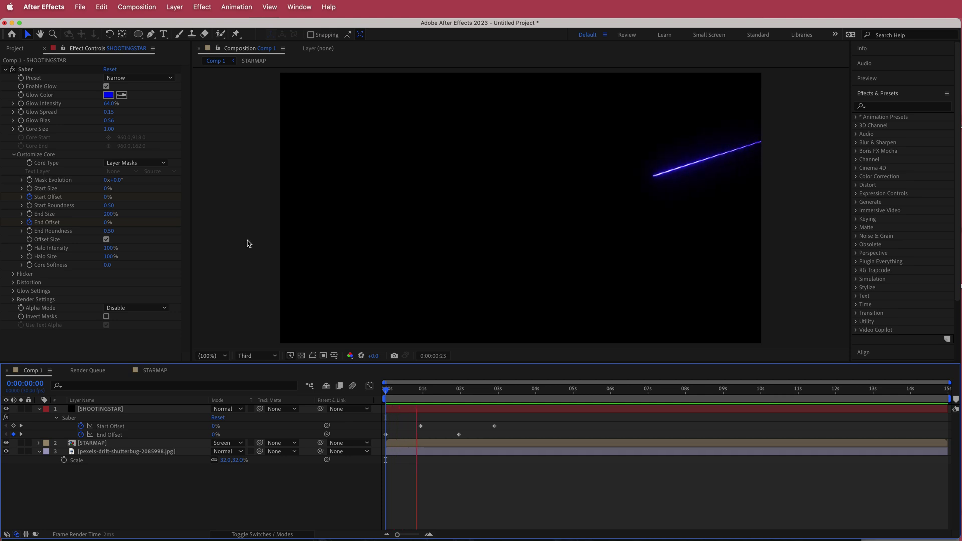
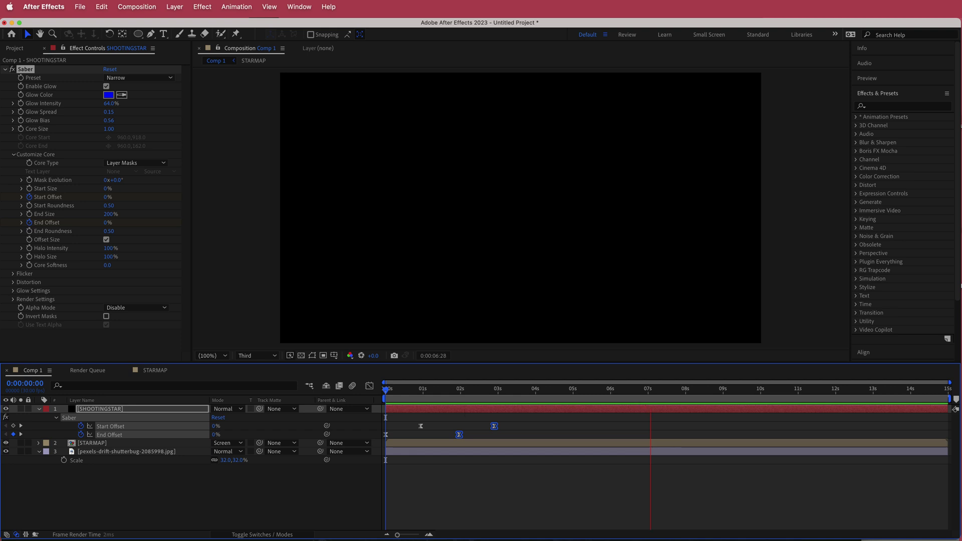
# Step: Compress all Start Offset and End Offset keyframes proportionally so the last one falls at about 2 seconds, and preview the faster motion
pyautogui.press('space')
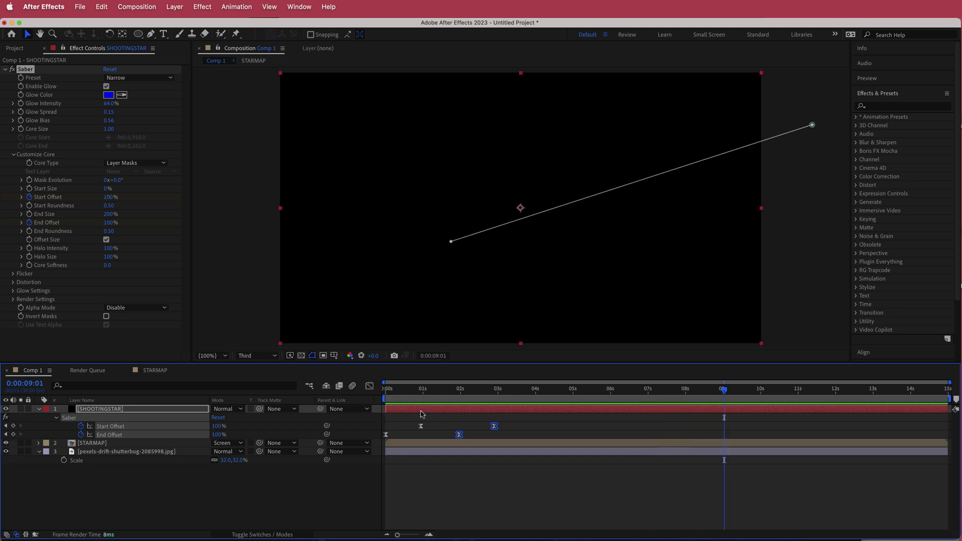
pyautogui.moveTo(526, 425); pyautogui.dragTo(379, 441)
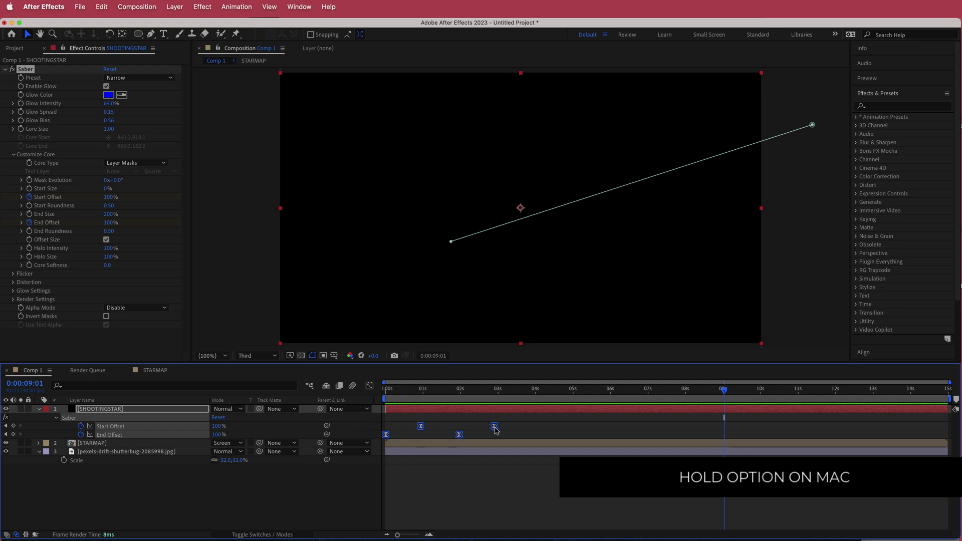
pyautogui.moveTo(495, 427); pyautogui.dragTo(461, 428)
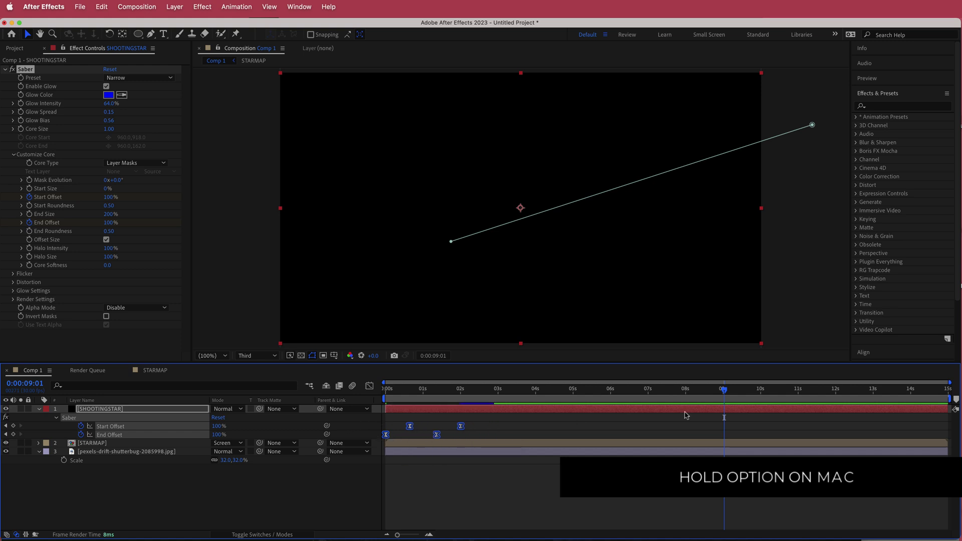
pyautogui.press('Home')
pyautogui.press('space')
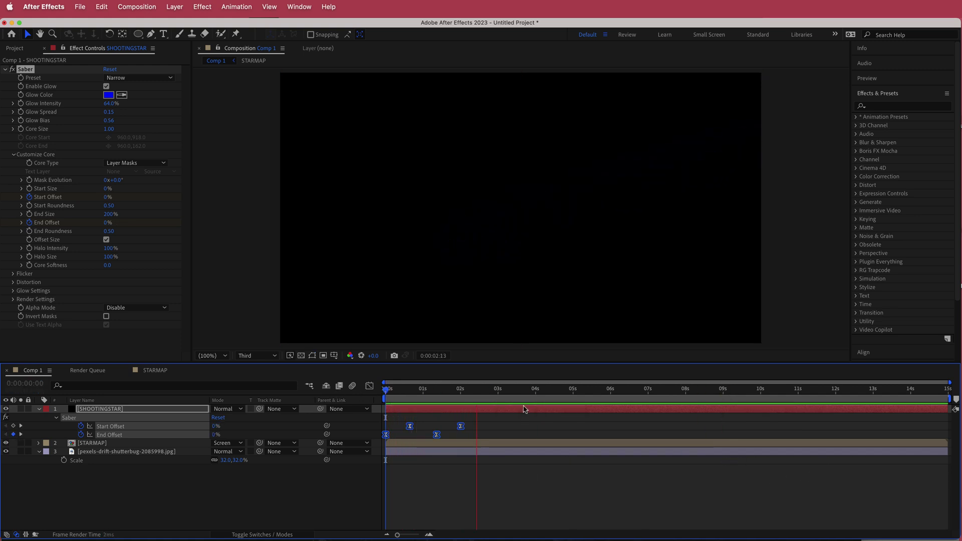
pyautogui.press('space')
pyautogui.click(189, 508)
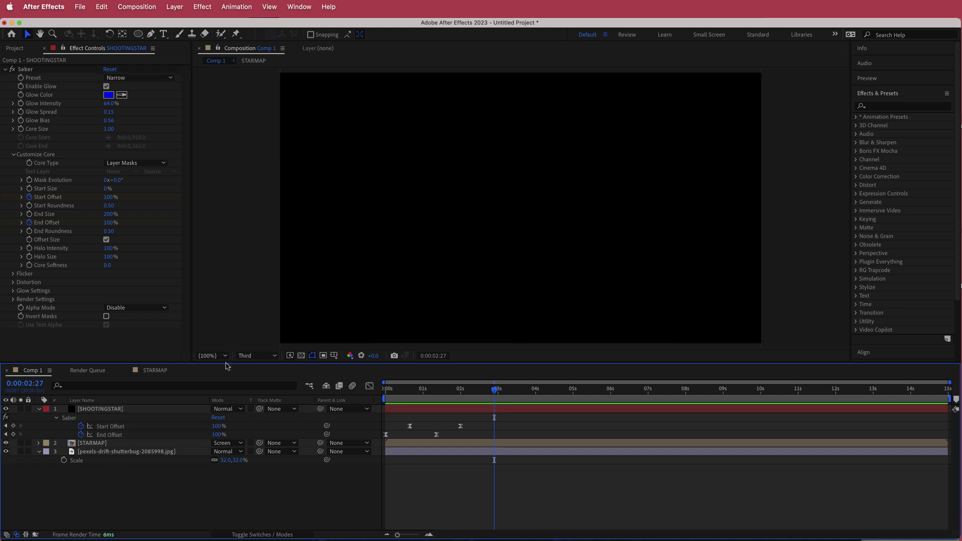
# Step: Set the SHOOTINGSTAR layer's blending mode to Add and preview it over the night sky
pyautogui.click(85, 410)
pyautogui.click(241, 413)
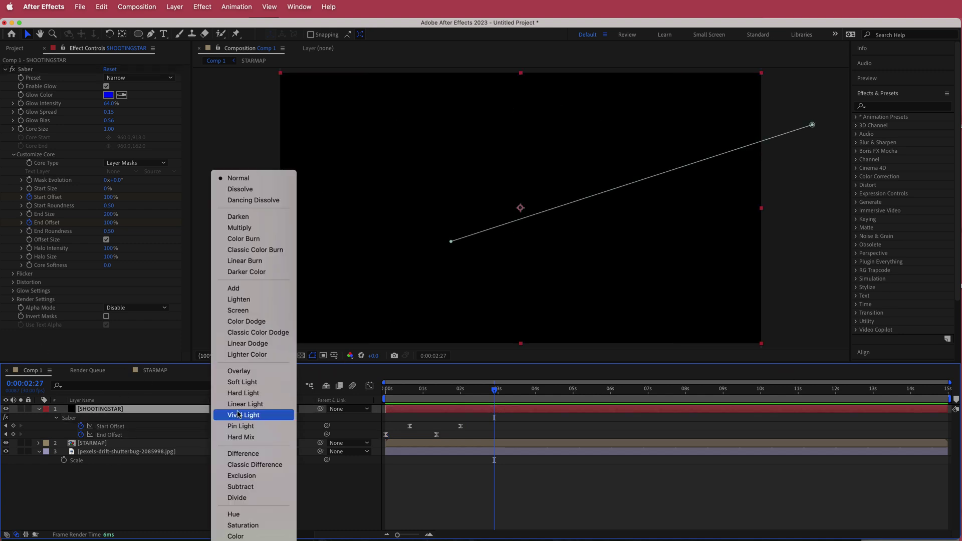
pyautogui.click(256, 289)
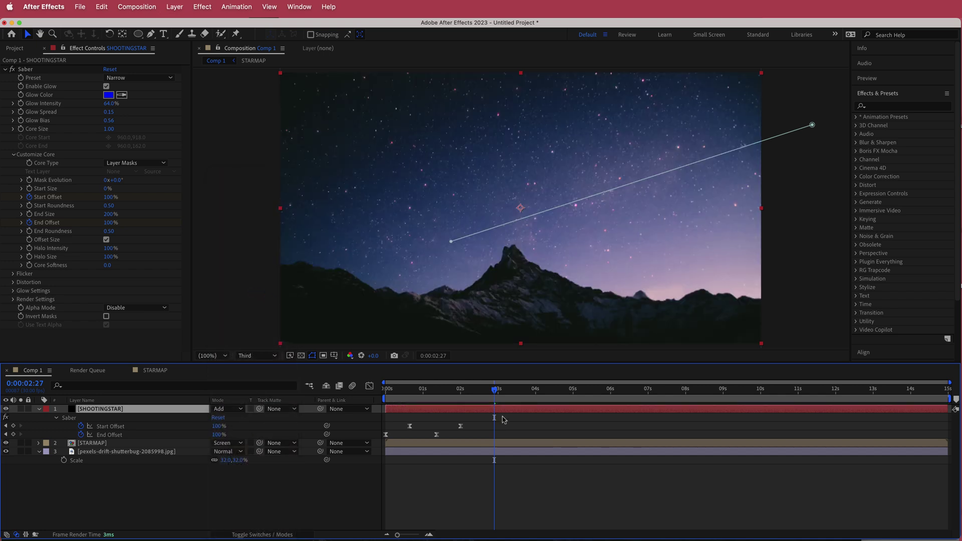
pyautogui.press('space')
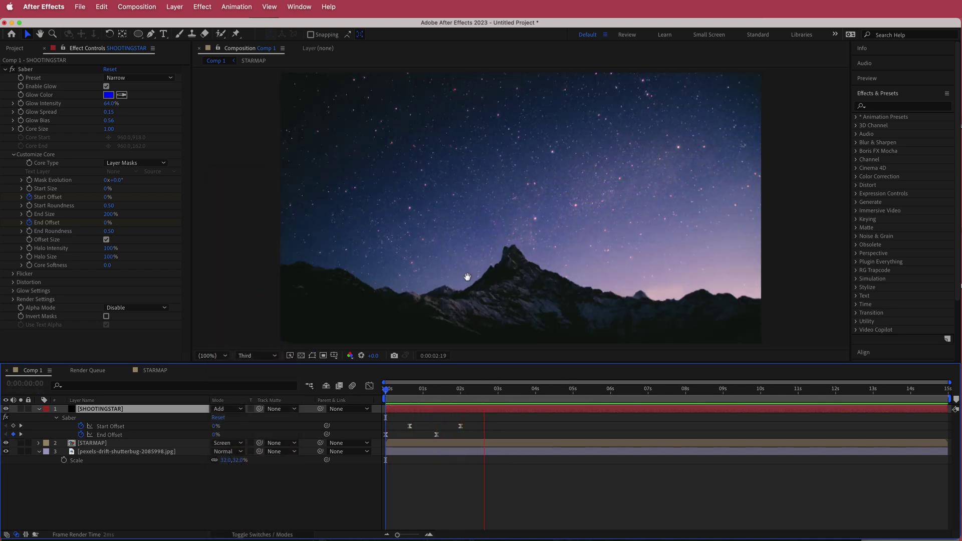
pyautogui.press('space')
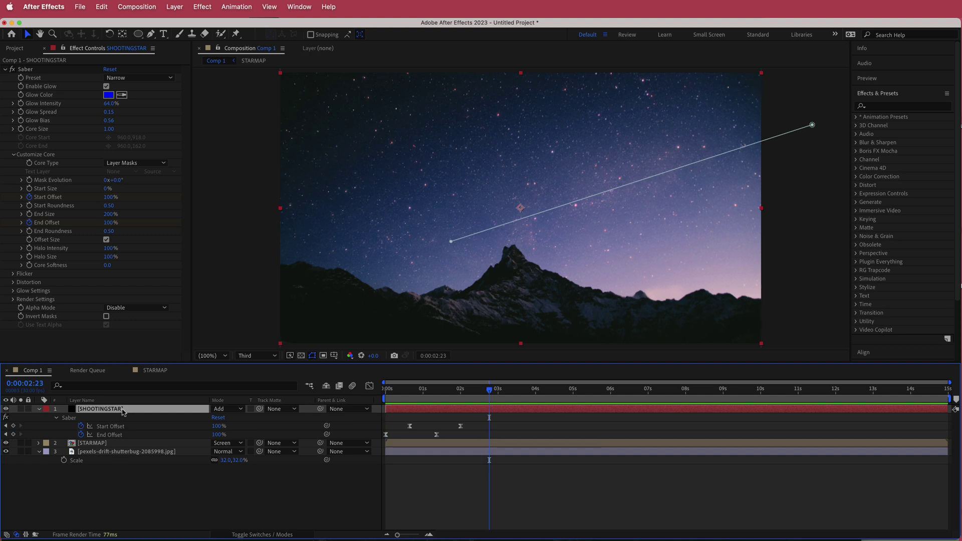
# Step: Duplicate the SHOOTINGSTAR layer, move the copy to the sky's upper left, scale it to 55%, and preview both streaks
pyautogui.press('super+d')
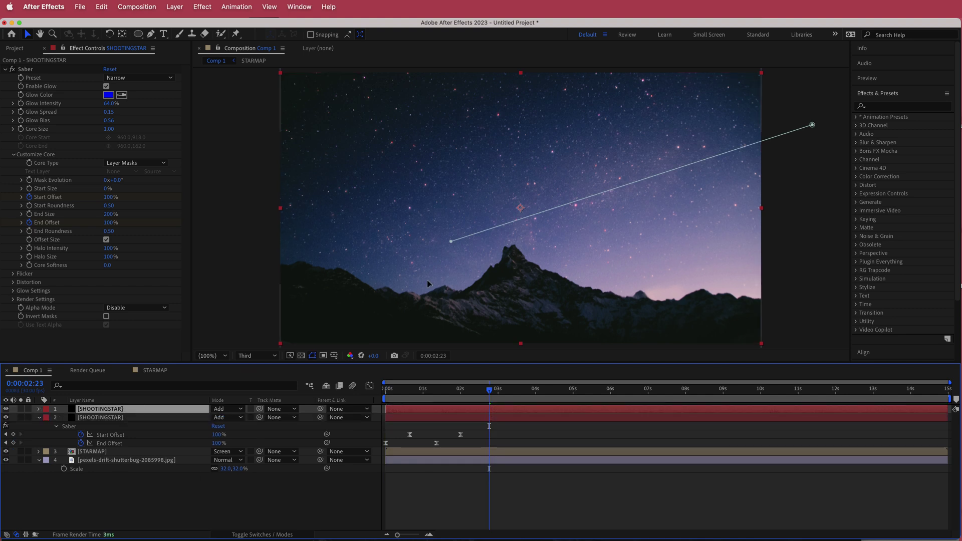
pyautogui.moveTo(477, 218); pyautogui.dragTo(399, 156)
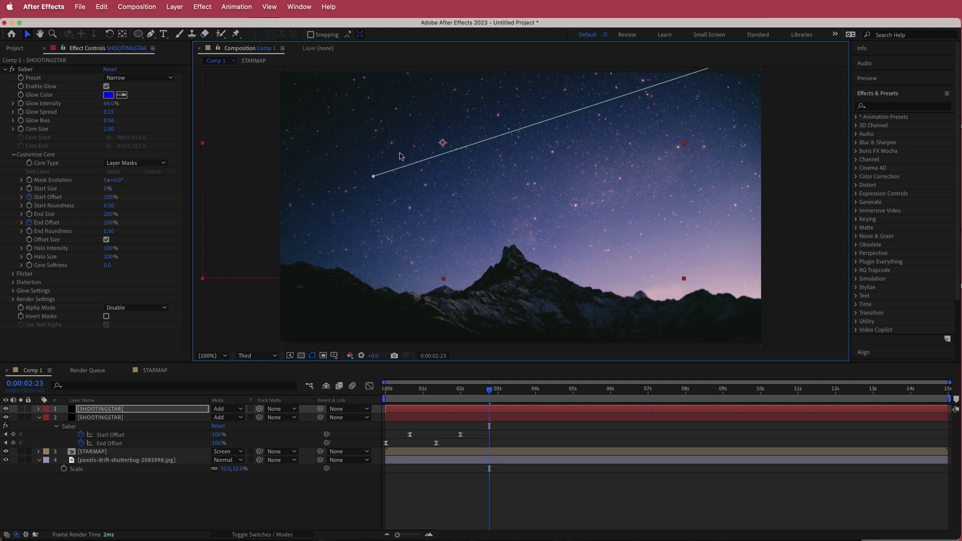
pyautogui.press('s')
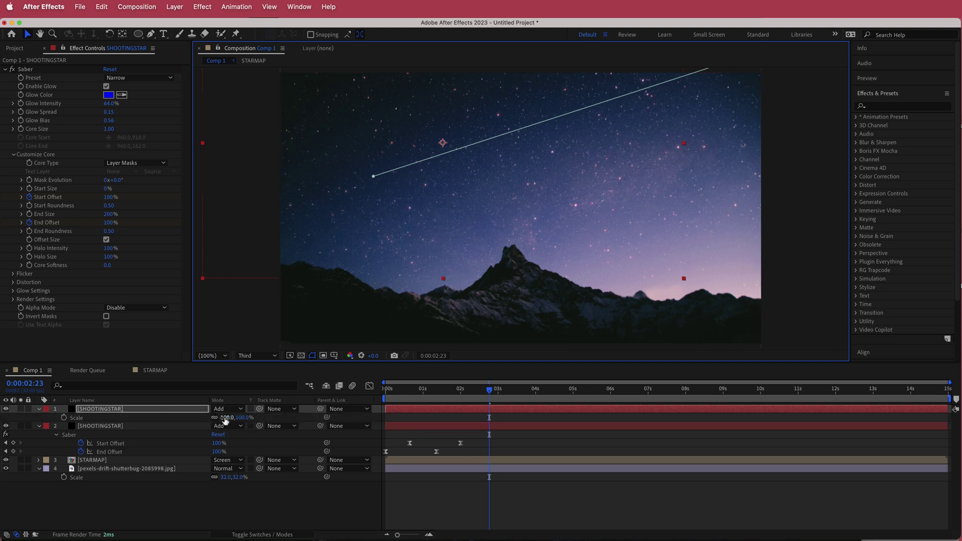
pyautogui.moveTo(226, 417); pyautogui.dragTo(201, 417)
pyautogui.press('space')
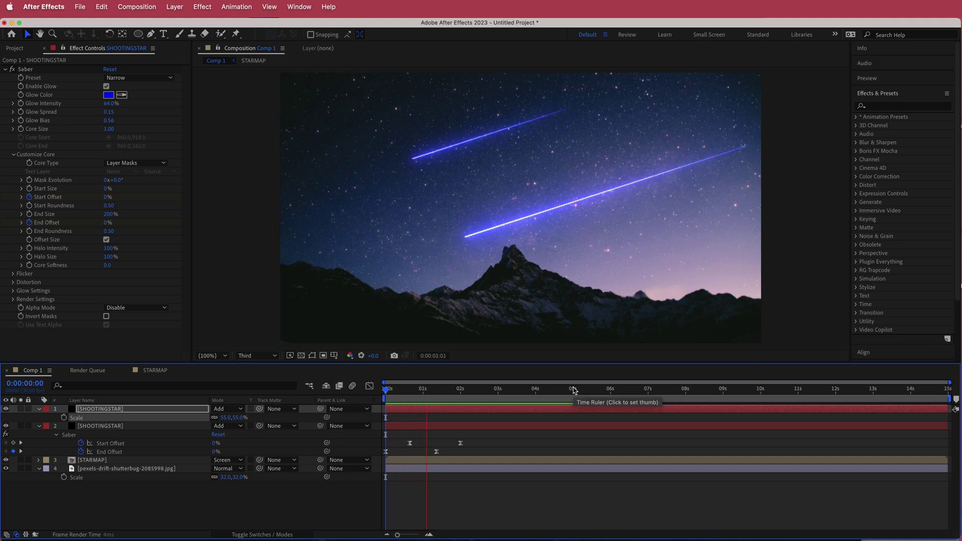
# Step: Start the duplicate shooting star about one second later, preview it, and reposition it toward the upper right of the sky
pyautogui.moveTo(411, 409); pyautogui.dragTo(449, 412)
pyautogui.press('Home')
pyautogui.press('space')
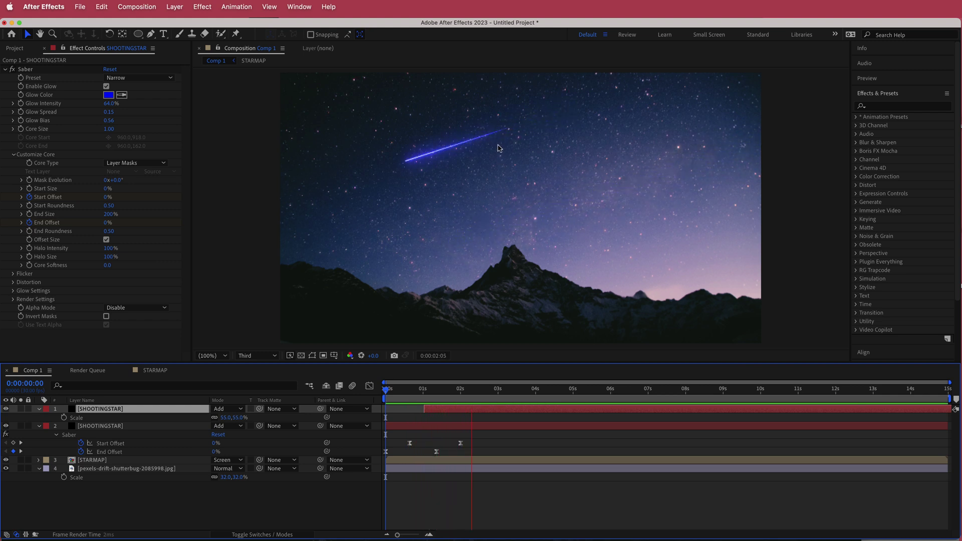
pyautogui.press('space')
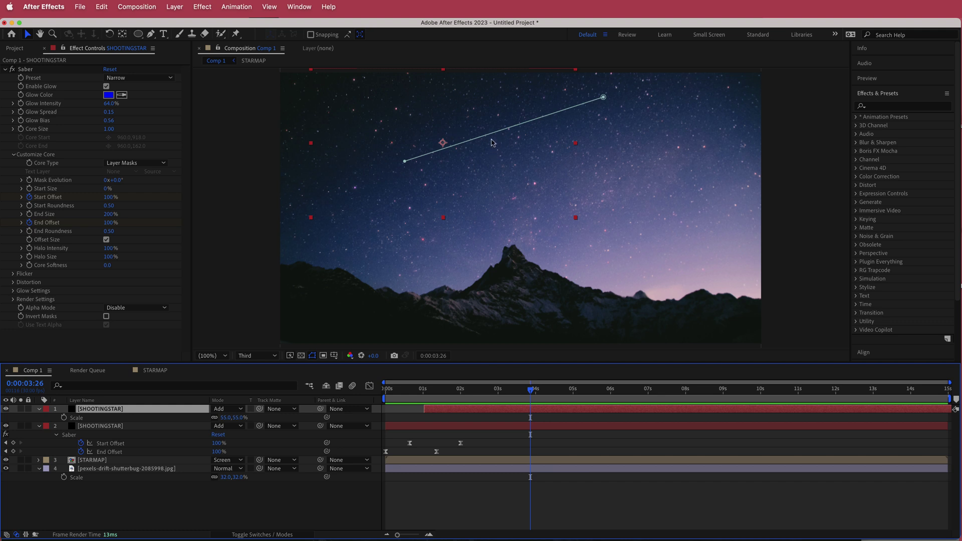
pyautogui.moveTo(491, 143); pyautogui.dragTo(612, 141)
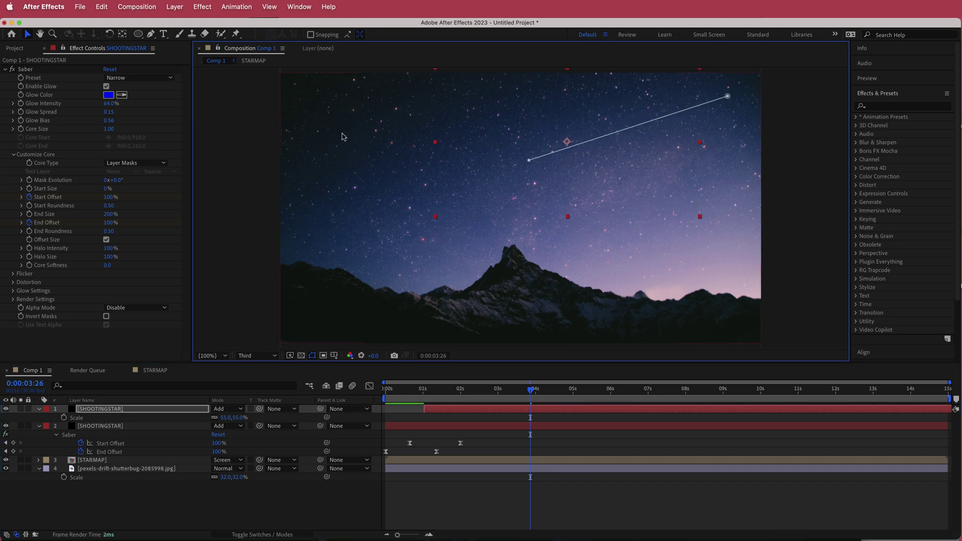
# Step: Create a new composition named PLANET at 1920x1080, 30 fps and 15 seconds long
pyautogui.click(15, 49)
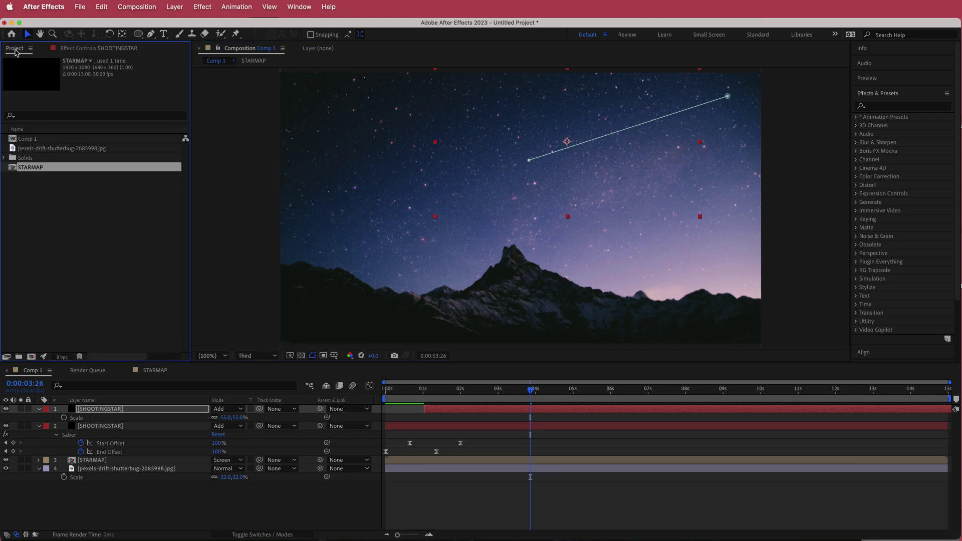
pyautogui.click(30, 359)
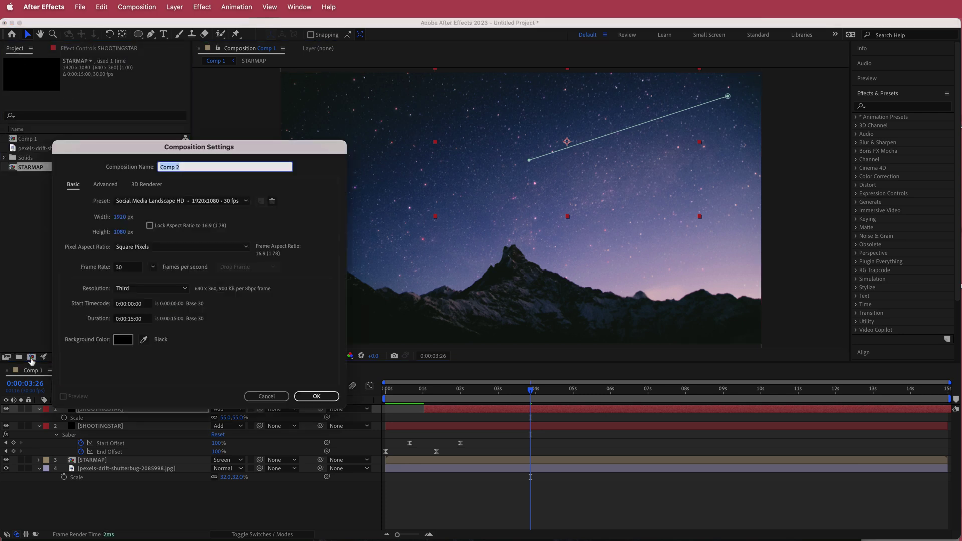
pyautogui.write('PLANET')
pyautogui.press('Return')
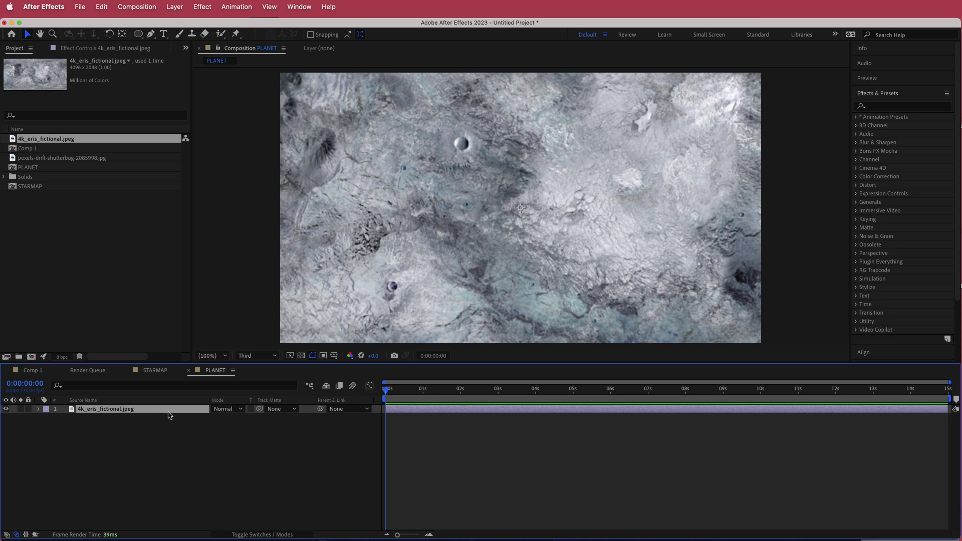
# Step: Scale the 4k_eris_fictional.jpeg layer to 43% in the PLANET composition
pyautogui.press('s')
pyautogui.moveTo(224, 418); pyautogui.dragTo(195, 418)
pyautogui.press('Return')
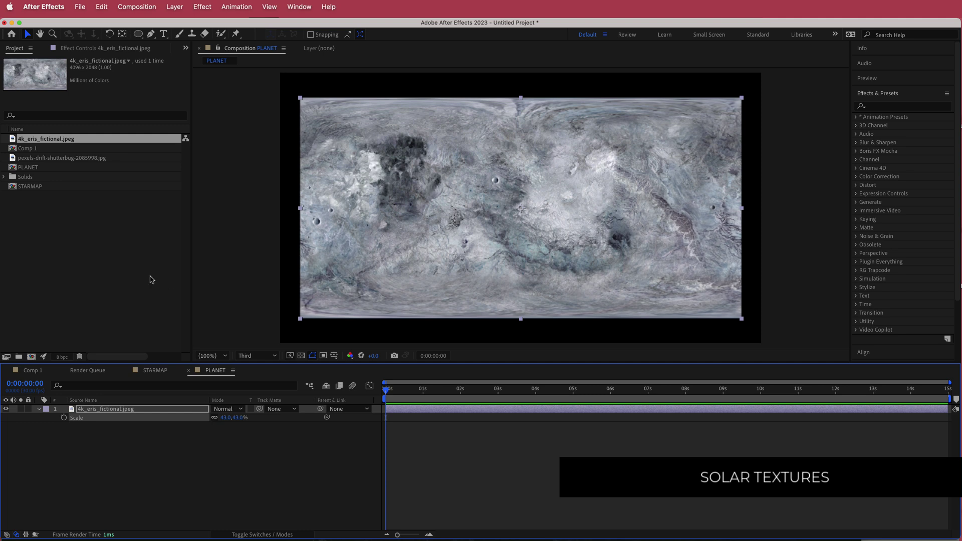
# Step: Apply the CC Sphere effect to the planet texture and set its Radius to 461
pyautogui.hotkey('ctrl', 'space')
pyautogui.write('cc sp')
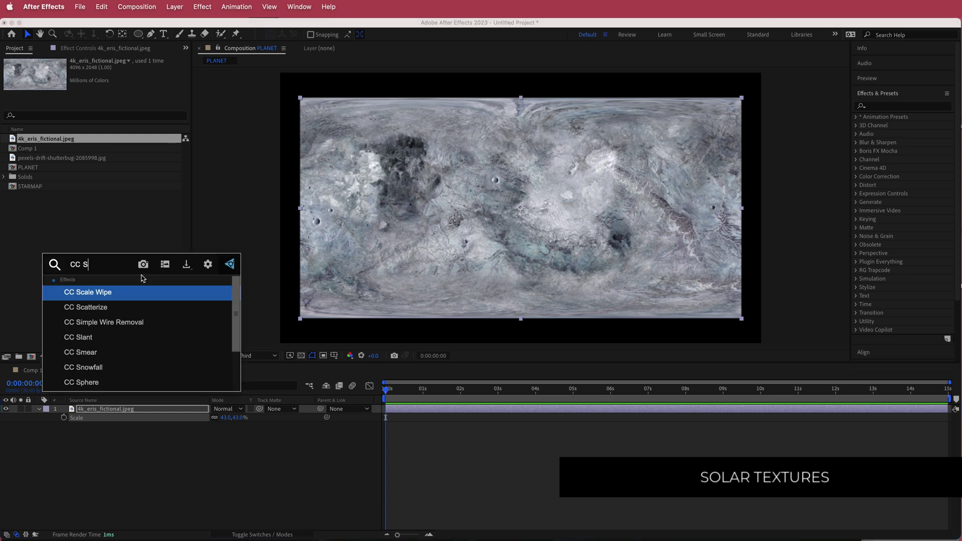
pyautogui.click(116, 298)
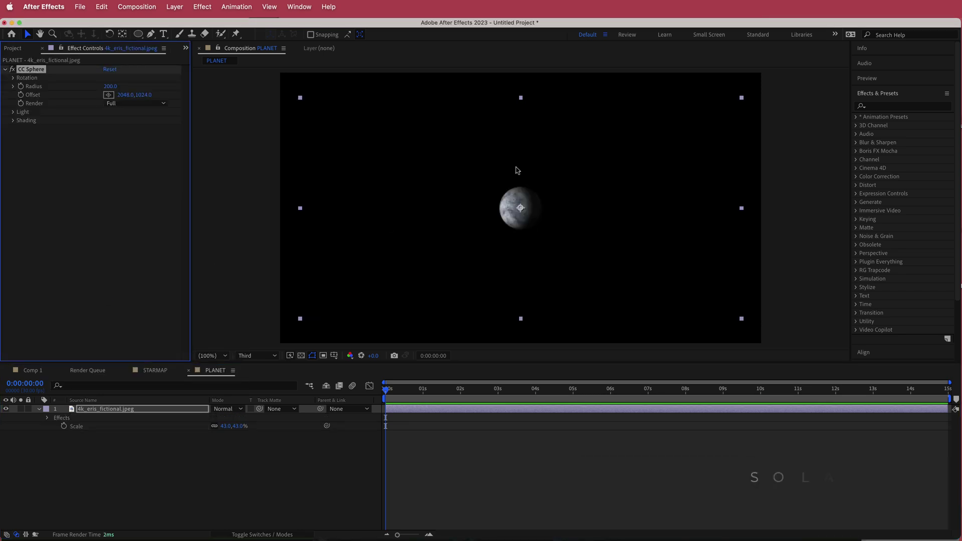
pyautogui.moveTo(114, 90); pyautogui.dragTo(240, 88)
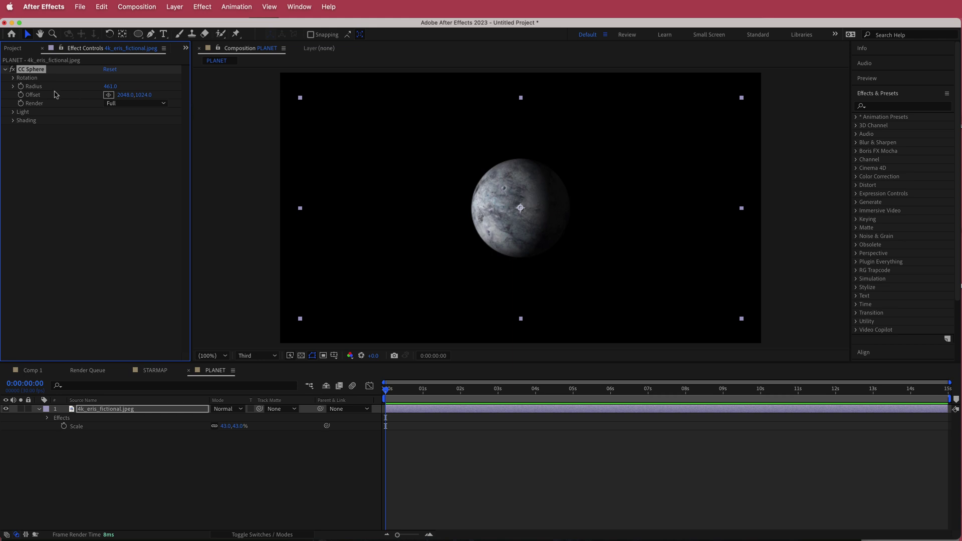
# Step: Set CC Sphere's Light Height to 65 and its Specular shading to 0
pyautogui.click(13, 112)
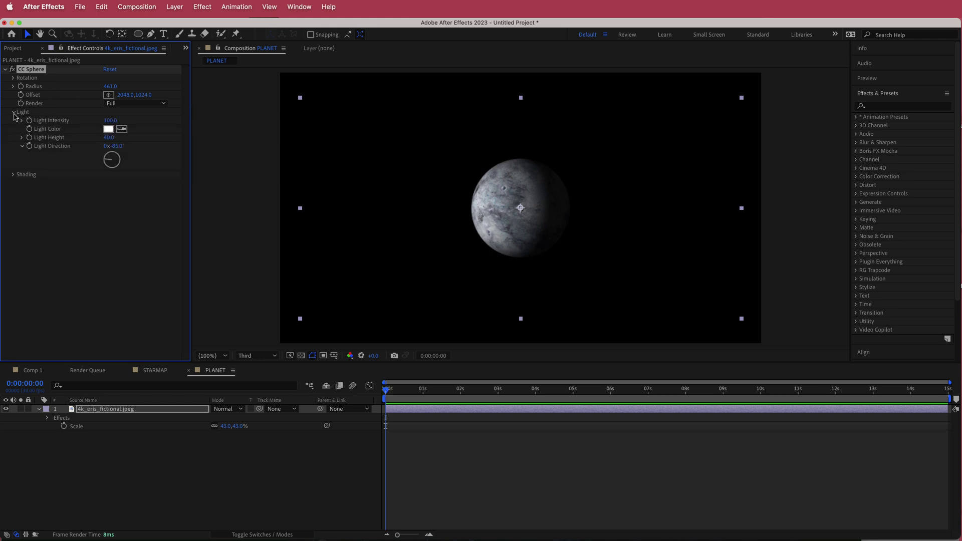
pyautogui.click(111, 140)
pyautogui.press('Return')
pyautogui.click(12, 175)
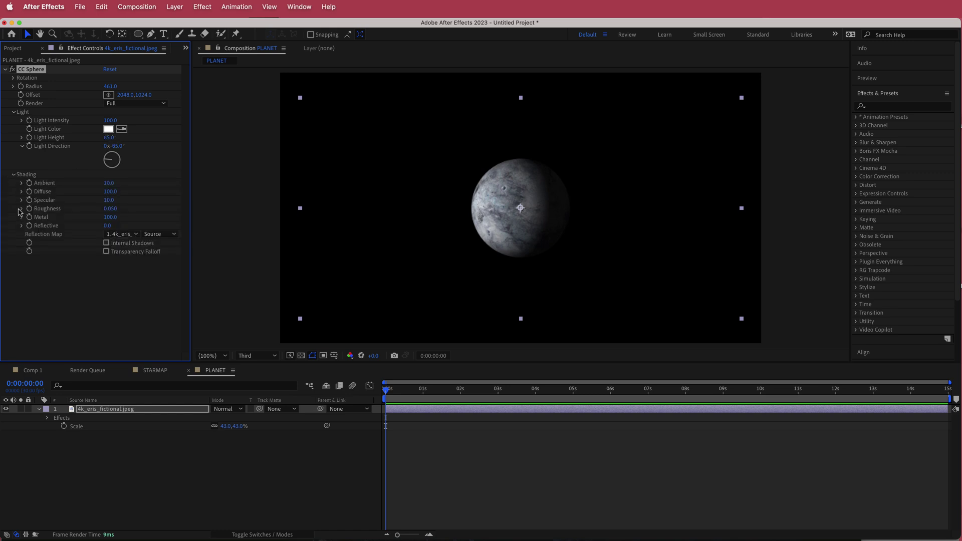
pyautogui.click(109, 200)
pyautogui.write('0')
pyautogui.press('Return')
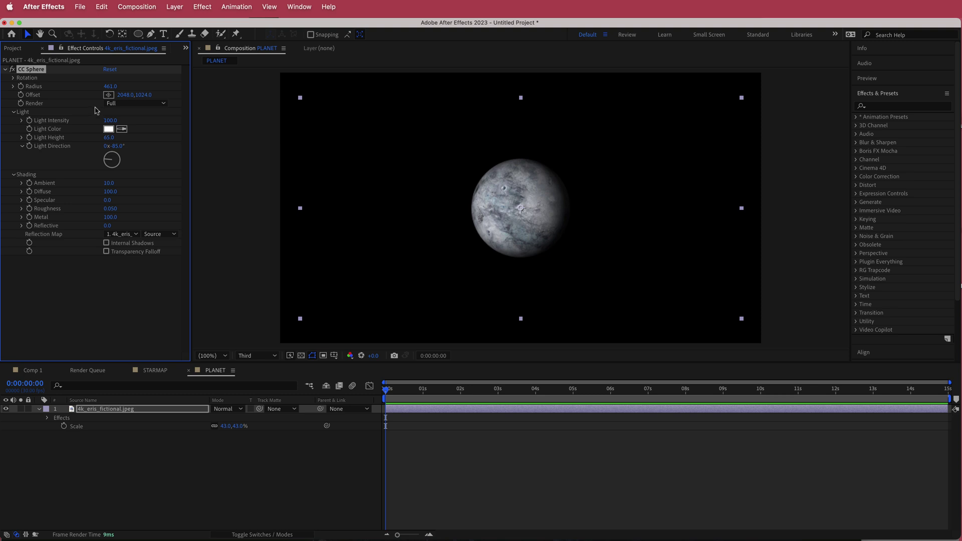
# Step: Add the expression time*5 to CC Sphere's Rotation Y and scrub the timeline to check the planet's spin
pyautogui.click(14, 79)
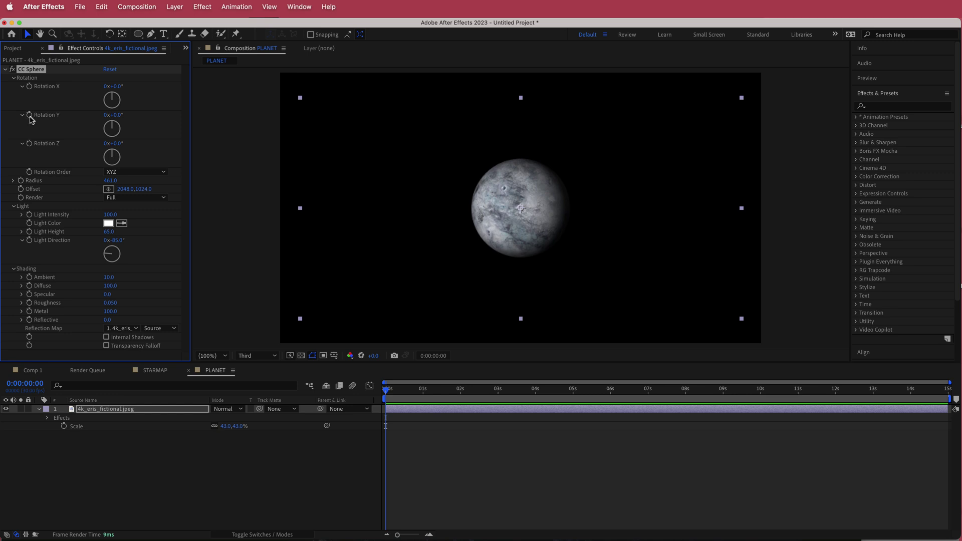
pyautogui.keyDown('alt'); pyautogui.click(30, 115); pyautogui.keyUp('alt')
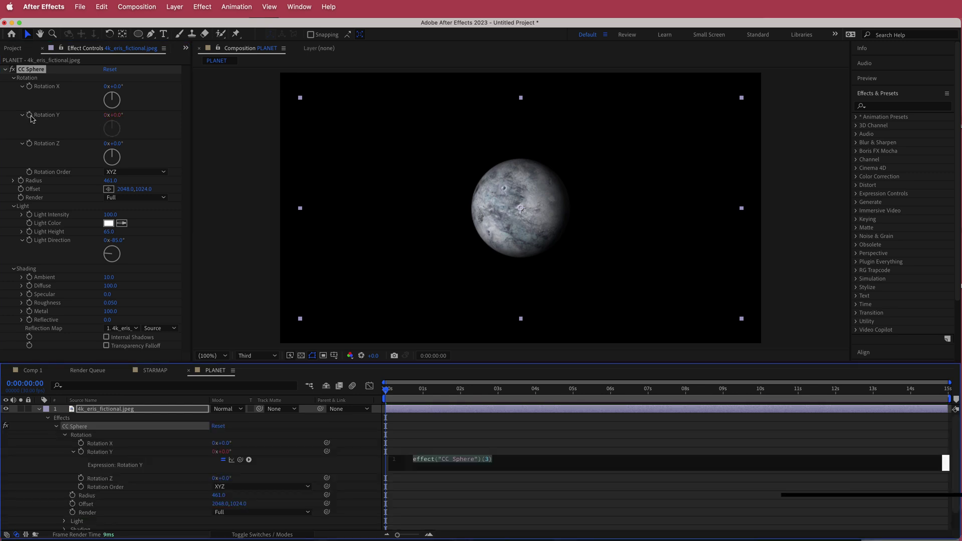
pyautogui.write('time*5')
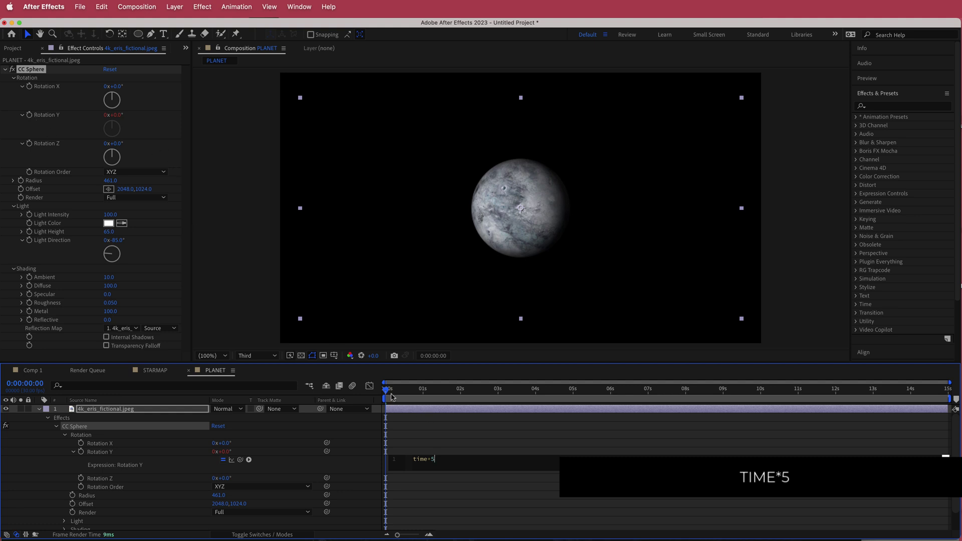
pyautogui.moveTo(393, 398)
pyautogui.mouseDown()
pyautogui.moveTo(796, 375)
pyautogui.moveTo(397, 393)
pyautogui.mouseUp()
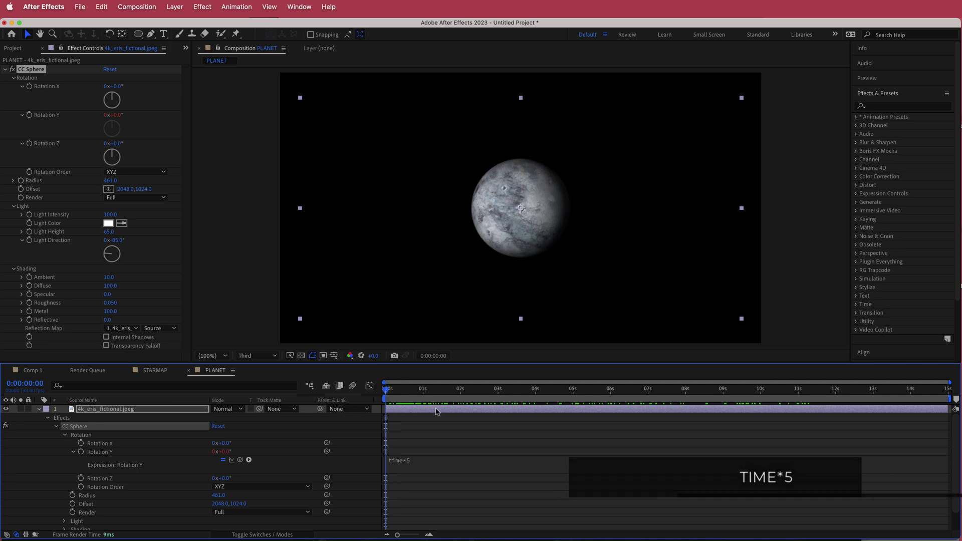
# Step: Add the PLANET composition as the top layer of Comp 1, place it in the sky's upper left, and scrub the timeline
pyautogui.click(31, 371)
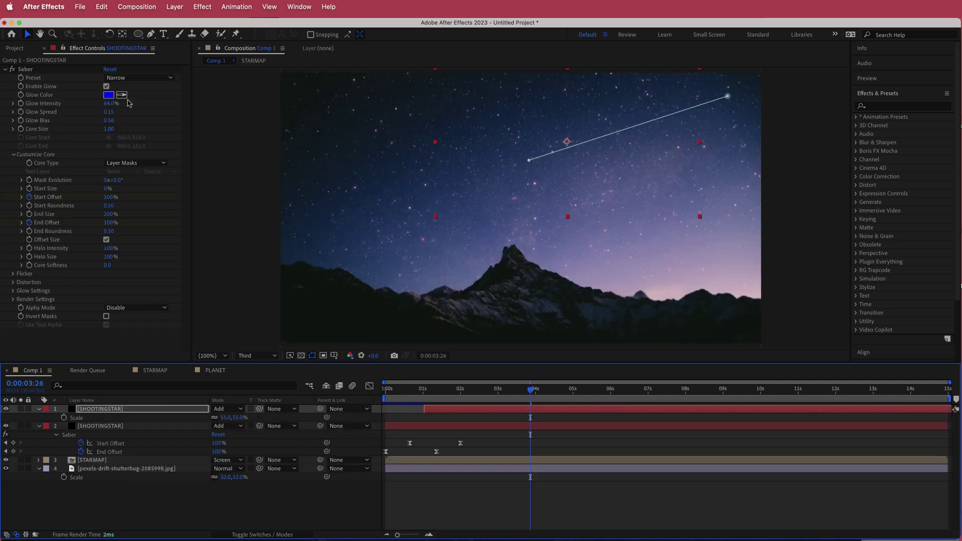
pyautogui.click(14, 48)
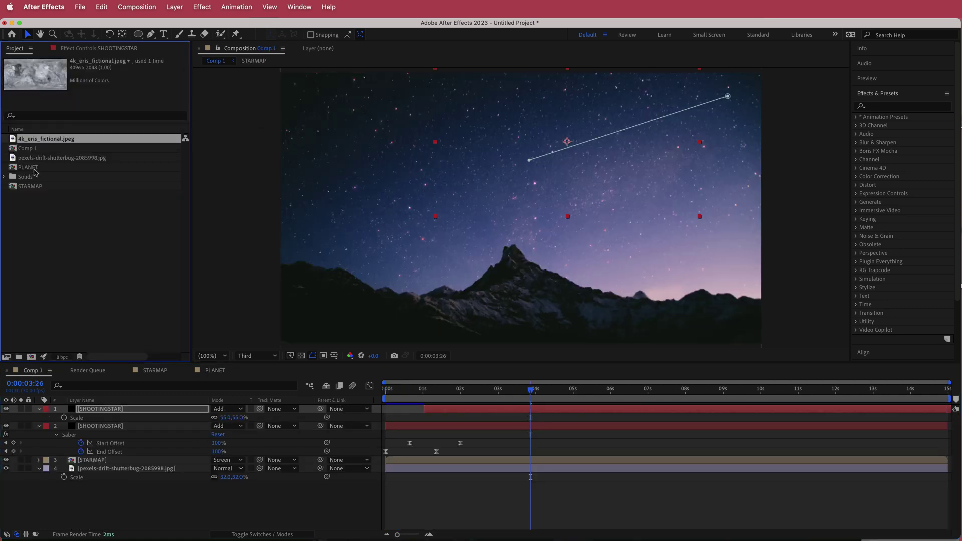
pyautogui.moveTo(31, 171); pyautogui.dragTo(140, 408)
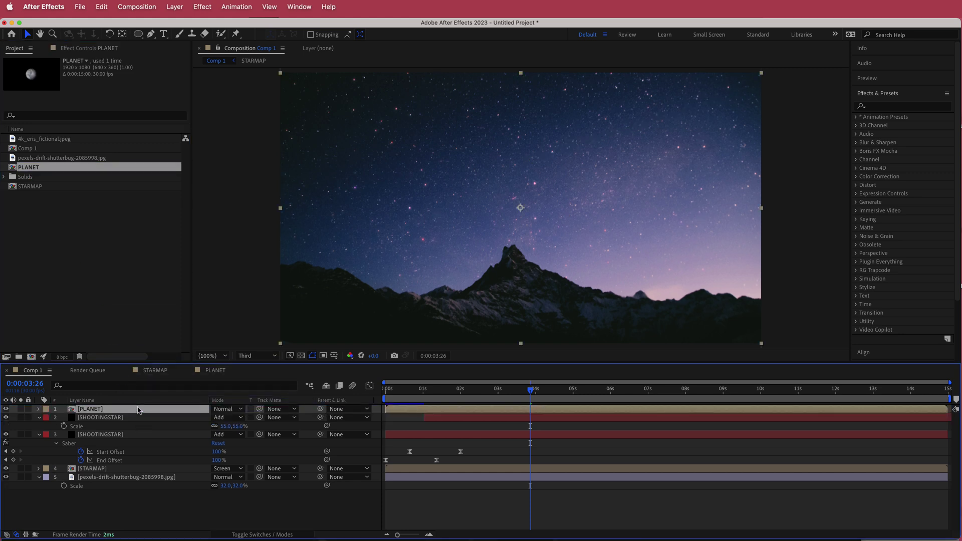
pyautogui.moveTo(495, 202); pyautogui.dragTo(349, 133)
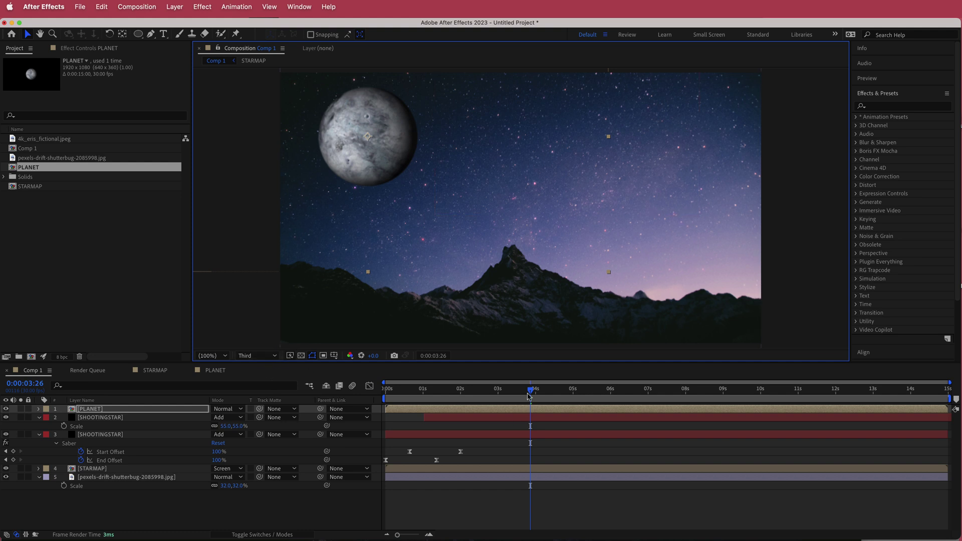
pyautogui.moveTo(527, 396); pyautogui.dragTo(489, 390)
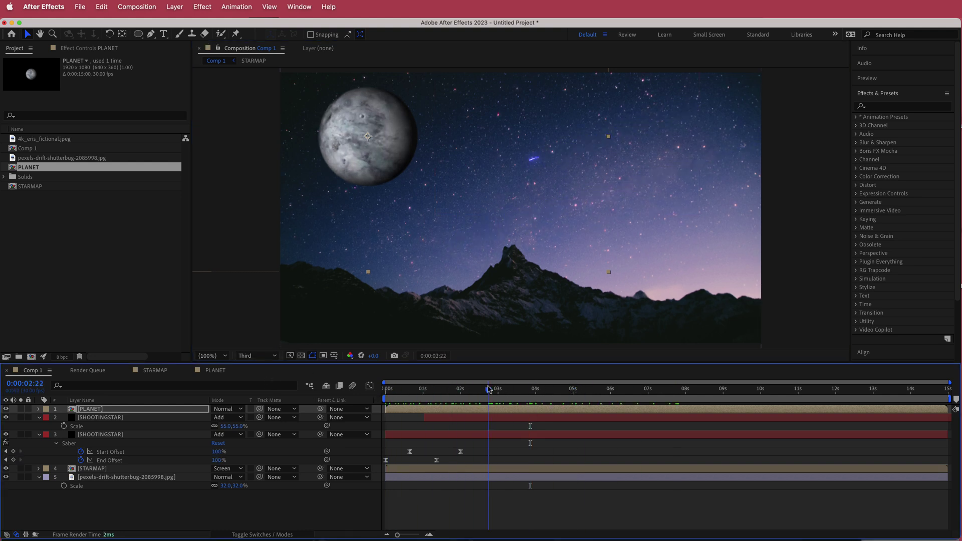
# Step: Set the PLANET layer's blending mode to Exclusion and scrub the timeline to check the blend
pyautogui.click(222, 409)
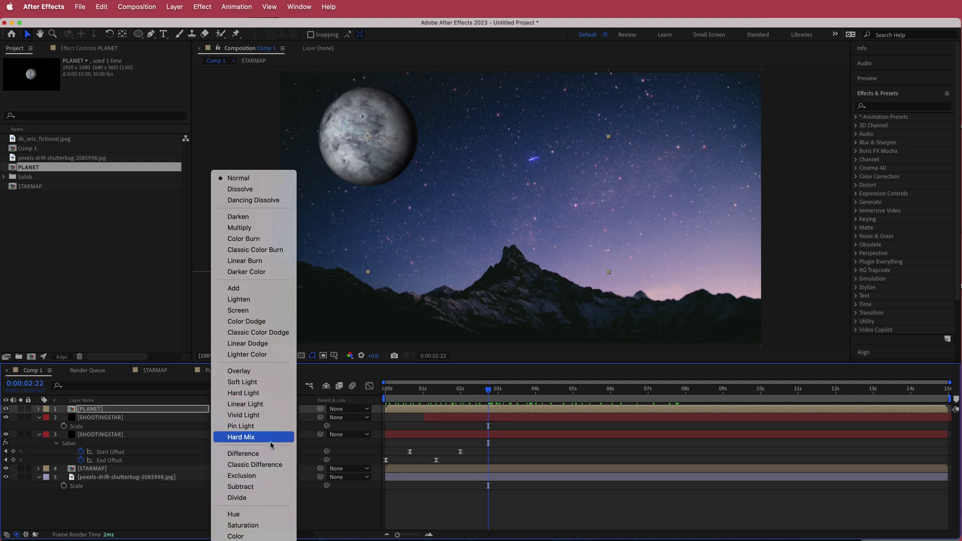
pyautogui.click(266, 476)
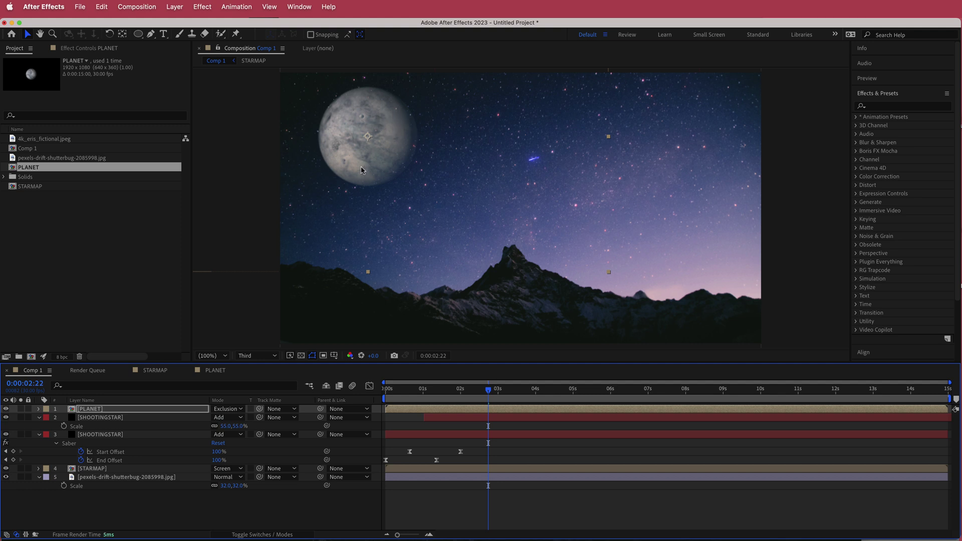
pyautogui.moveTo(488, 389)
pyautogui.mouseDown()
pyautogui.moveTo(398, 399)
pyautogui.moveTo(616, 391)
pyautogui.moveTo(441, 390)
pyautogui.moveTo(484, 391)
pyautogui.mouseUp()
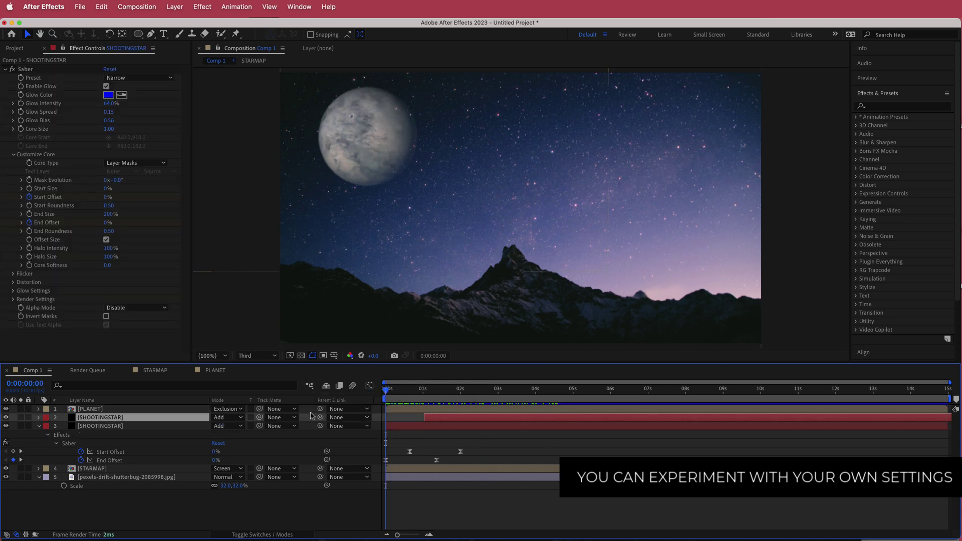
# Step: Create an adjustment layer in Comp 1 and move it above the PLANET layer to the top of the layer stack
pyautogui.rightClick(309, 413)
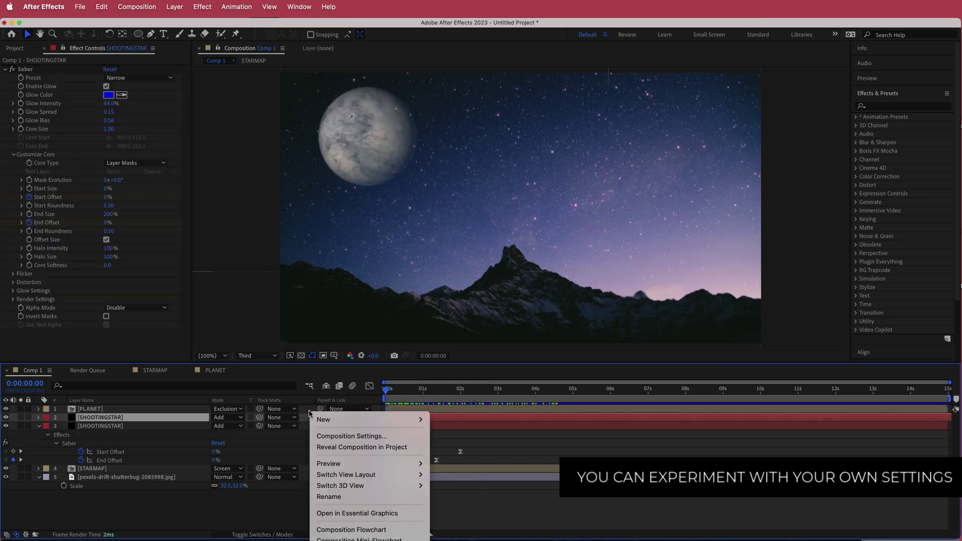
pyautogui.moveTo(353, 420)
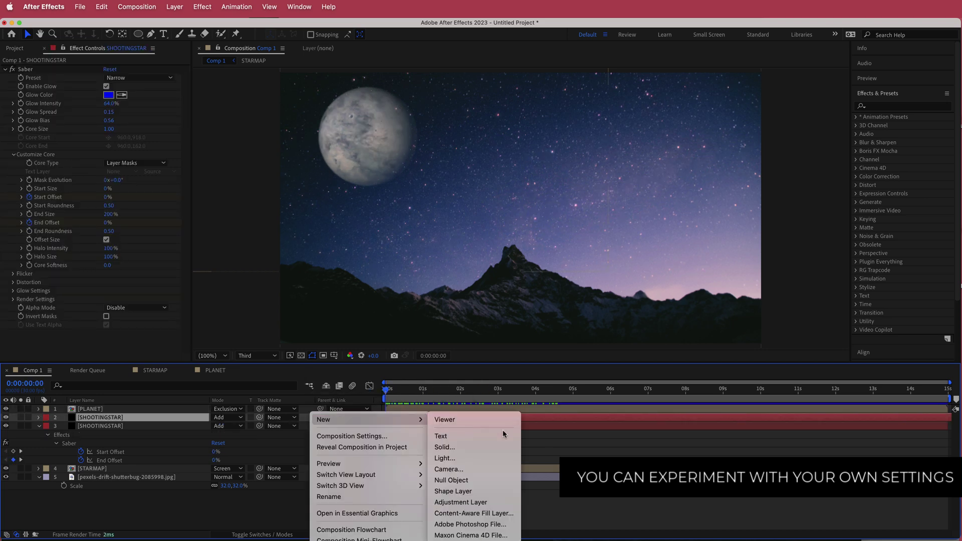
pyautogui.click(492, 502)
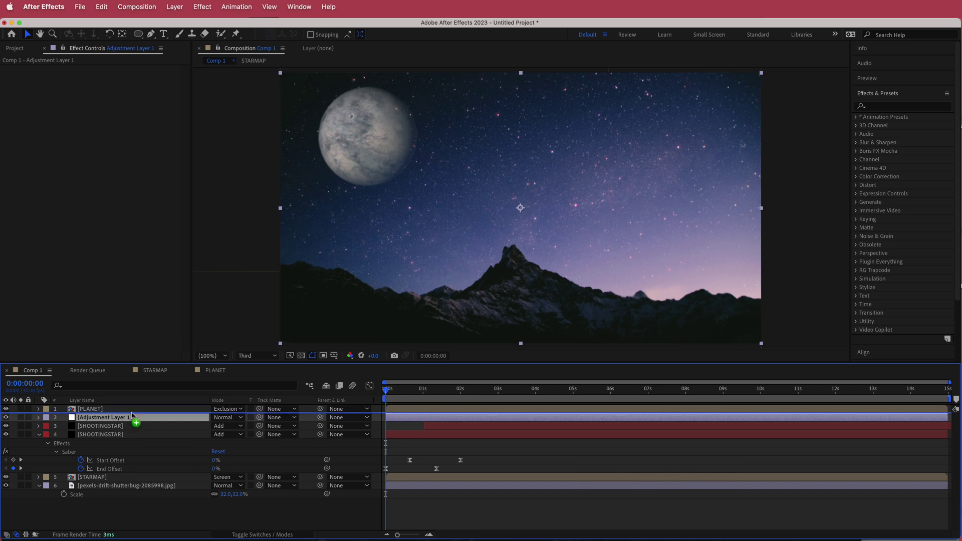
pyautogui.moveTo(133, 414); pyautogui.dragTo(131, 411)
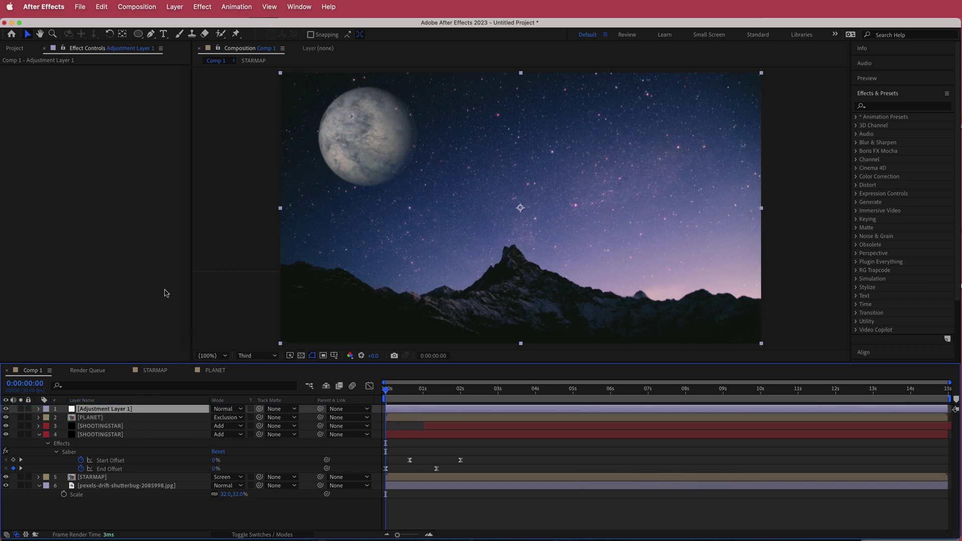
# Step: Apply the Noise effect to the new adjustment layer and set its Amount of Noise to 6%
pyautogui.hotkey('ctrl', 'space')
pyautogui.write('nois')
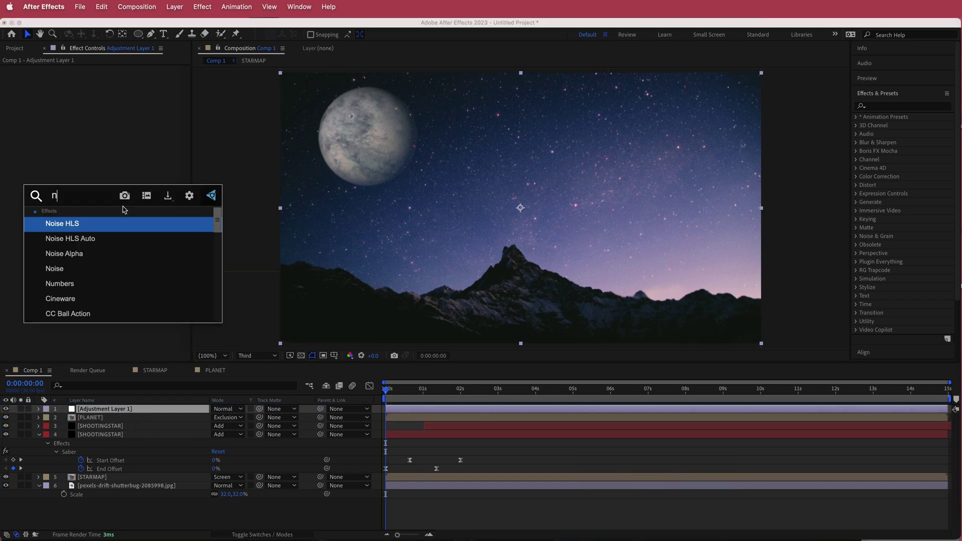
pyautogui.press('Down')
pyautogui.press('Down')
pyautogui.press('Down')
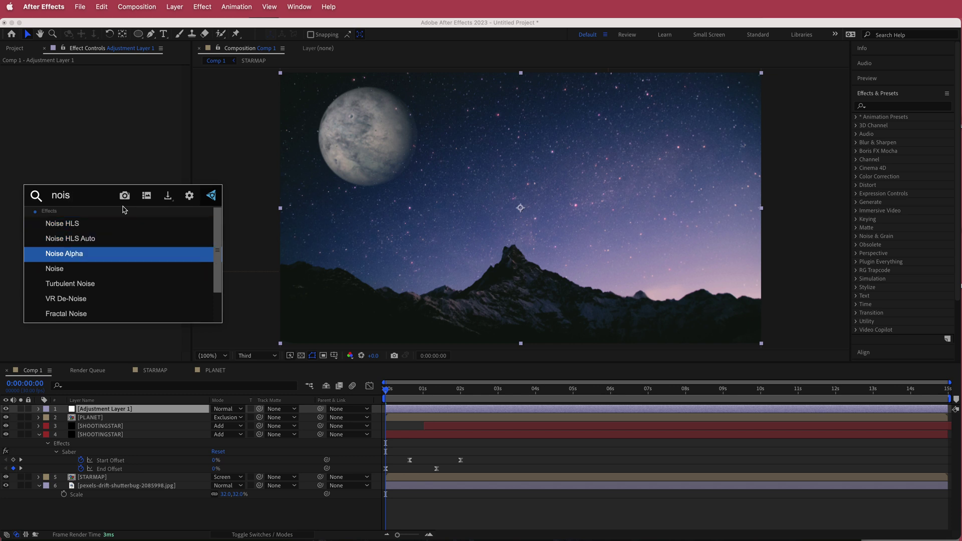
pyautogui.press('Return')
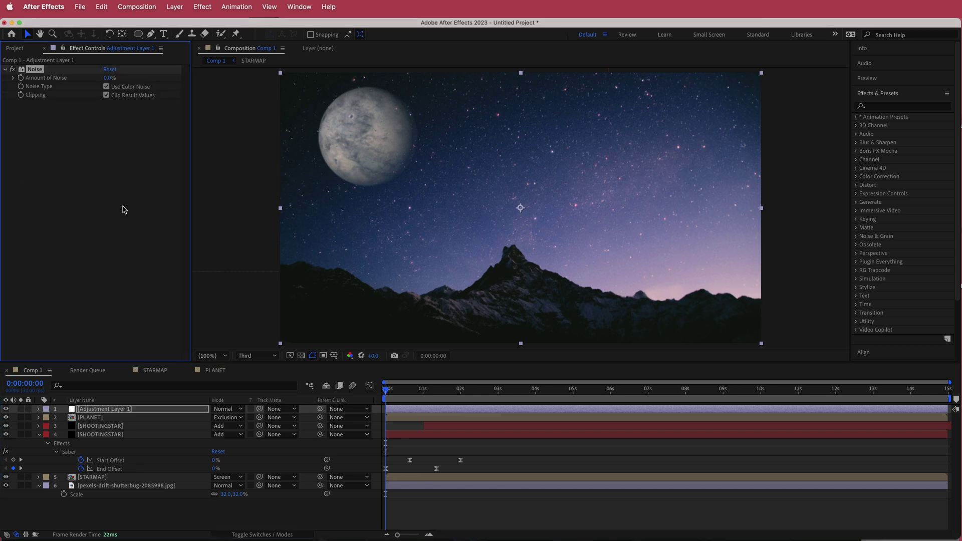
pyautogui.click(109, 78)
pyautogui.press('Return')
# Step: Create a second adjustment layer at the top of Comp 1 and apply the Lumetri Color effect to it
pyautogui.rightClick(310, 412)
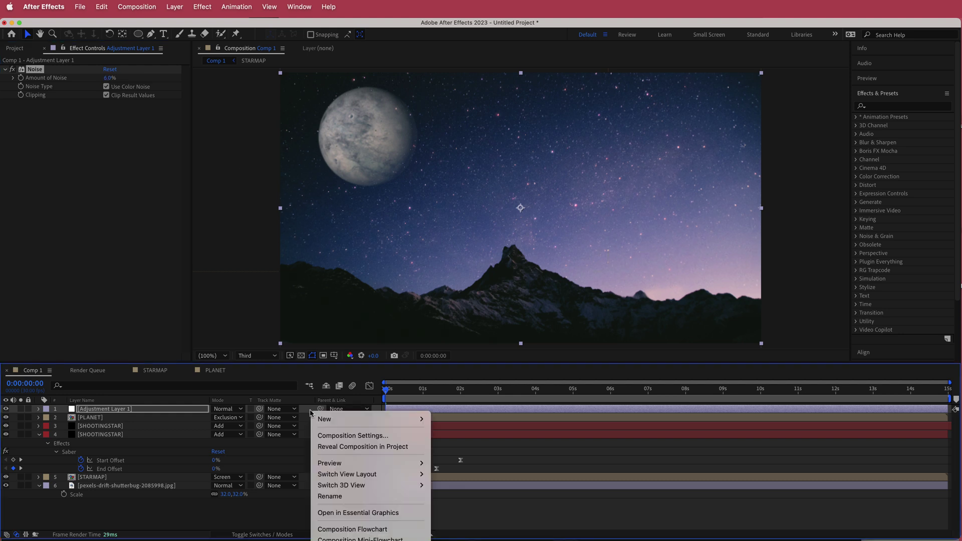
pyautogui.moveTo(351, 419)
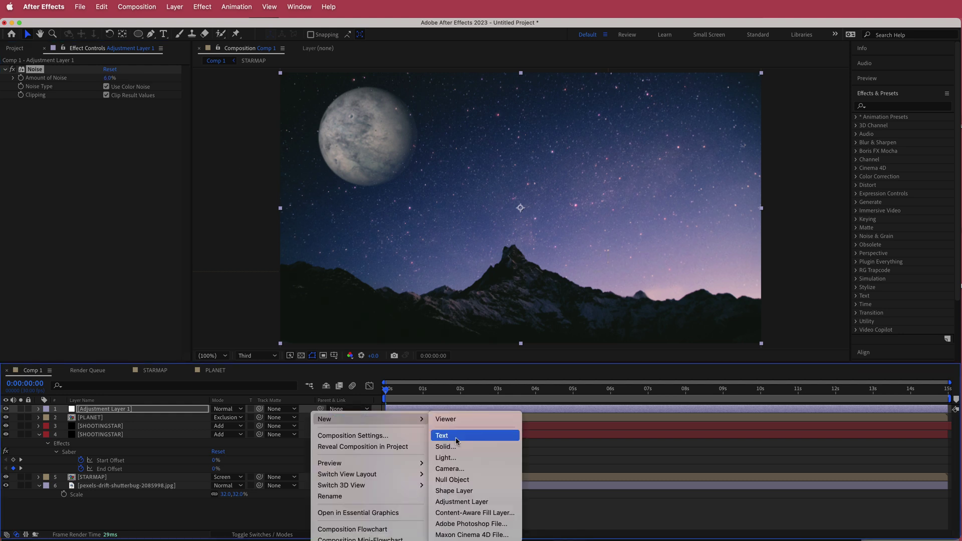
pyautogui.click(471, 501)
pyautogui.hotkey('ctrl', 'space')
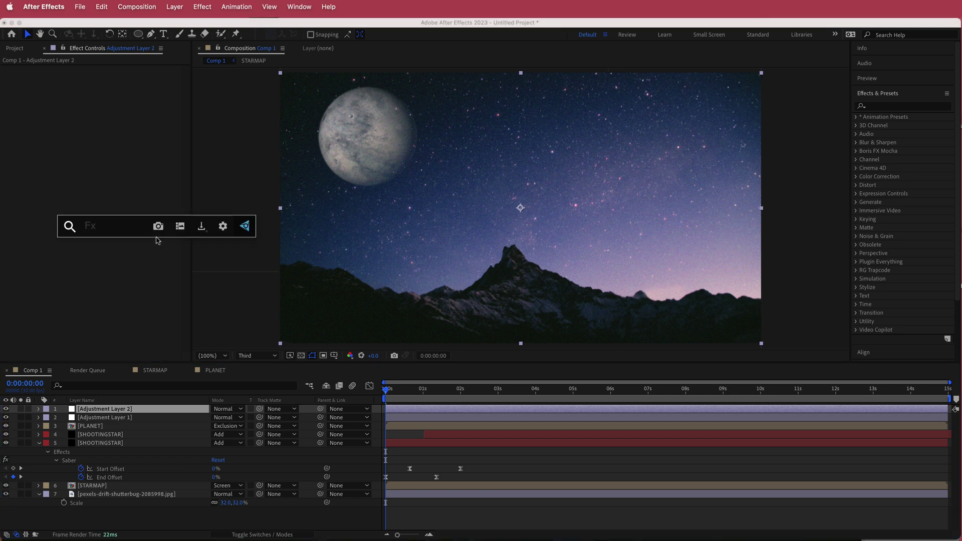
pyautogui.write('lum')
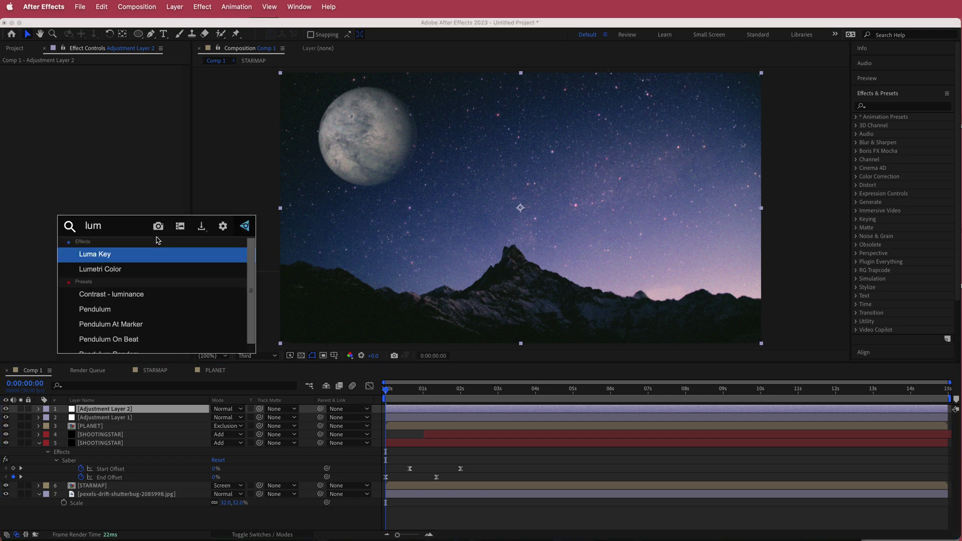
pyautogui.write('etri')
pyautogui.press('Return')
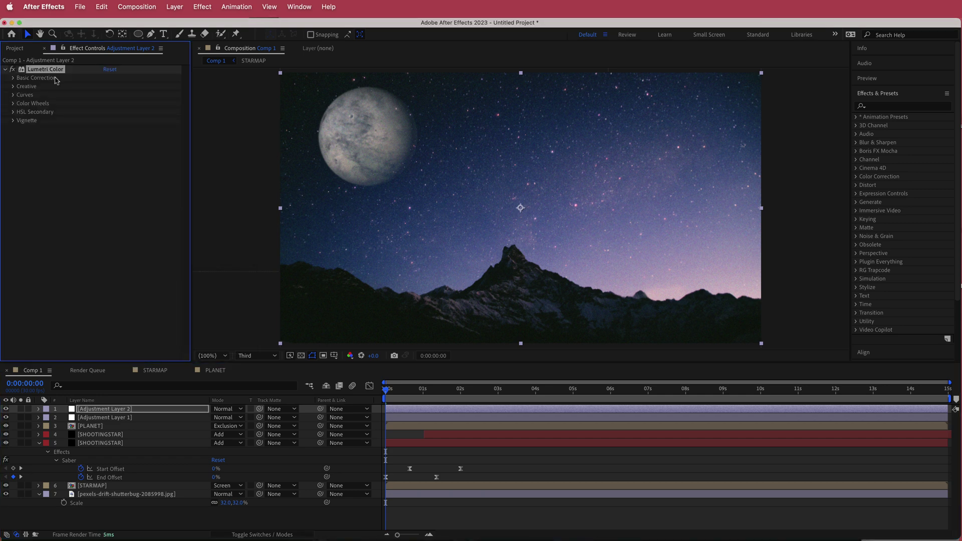
# Step: Set Lumetri Color's Creative Look to SL BLUE COLD at Intensity 60 and scrub the timeline to check the grade
pyautogui.click(14, 86)
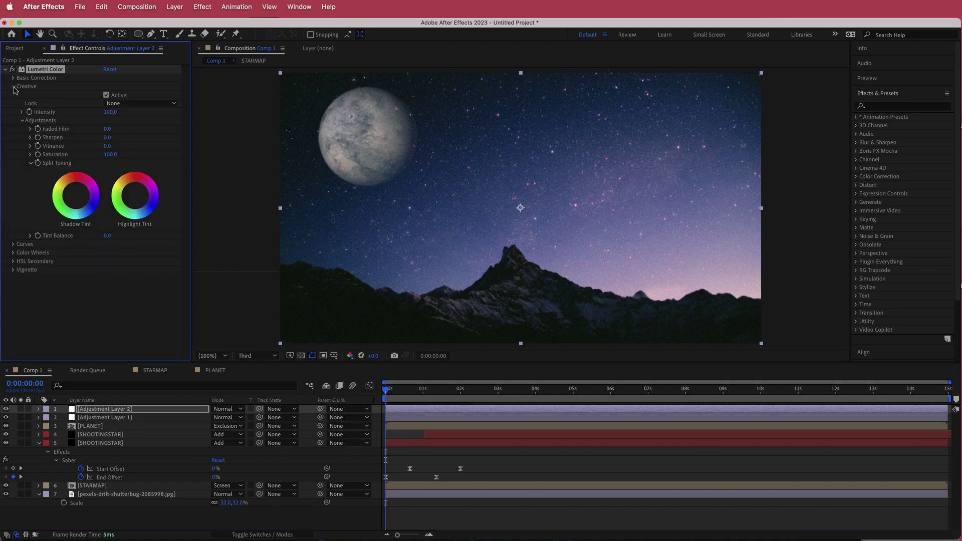
pyautogui.click(129, 103)
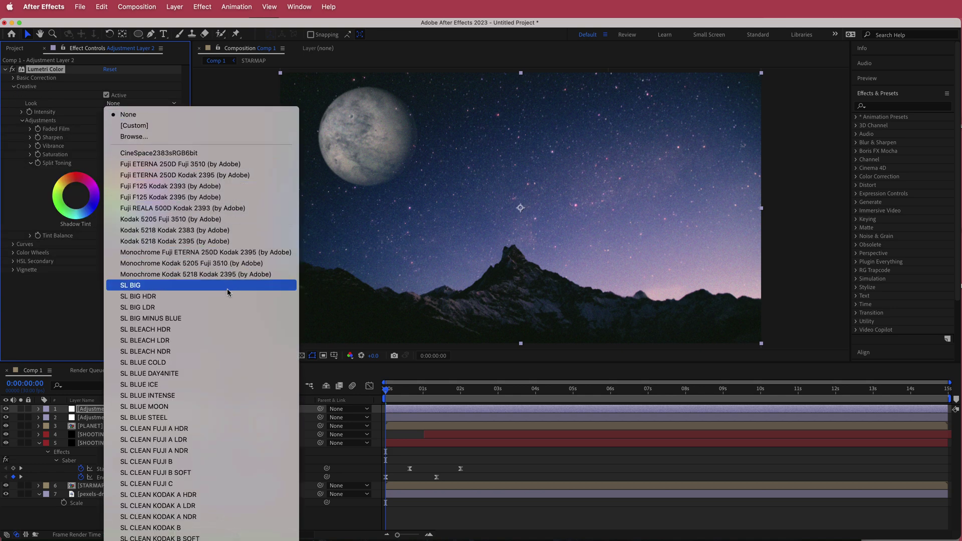
pyautogui.click(195, 362)
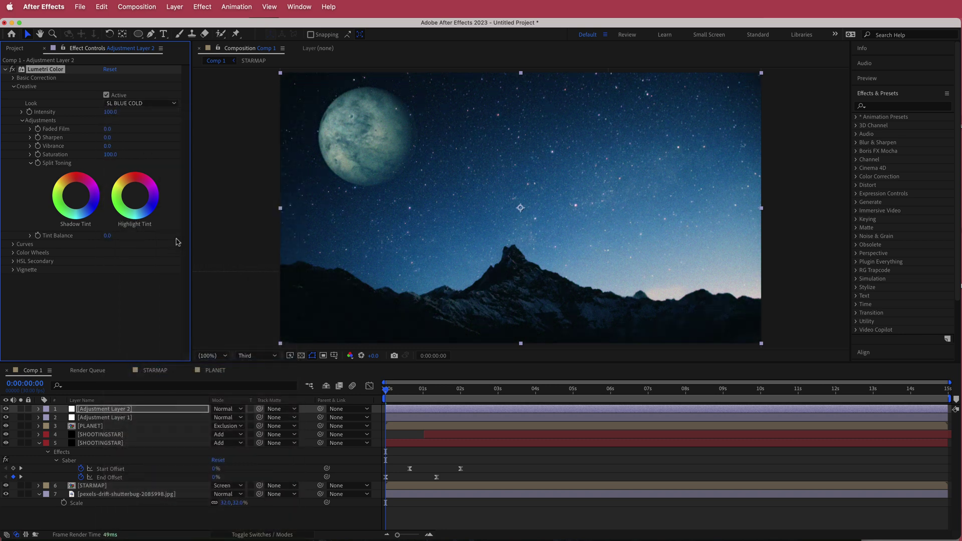
pyautogui.click(109, 113)
pyautogui.press('Return')
pyautogui.moveTo(387, 393); pyautogui.dragTo(541, 390)
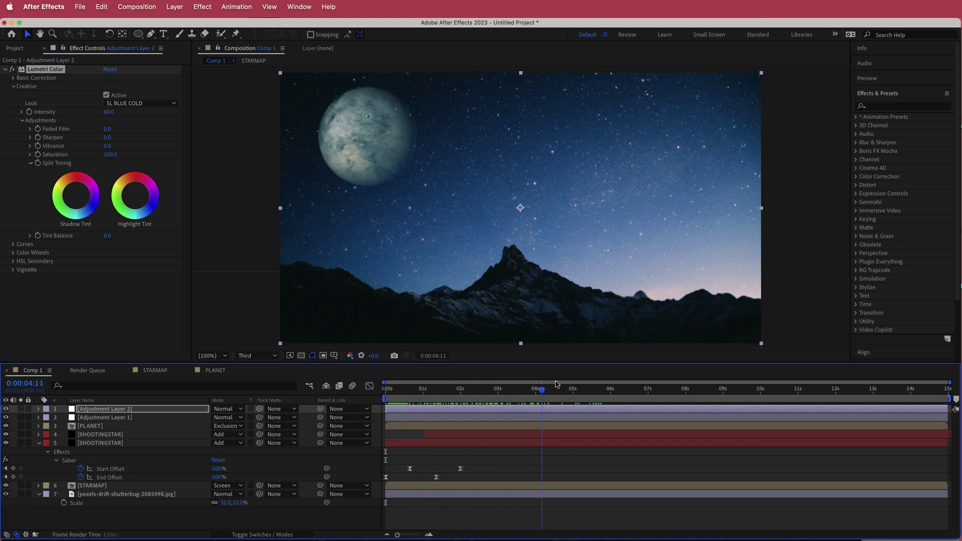